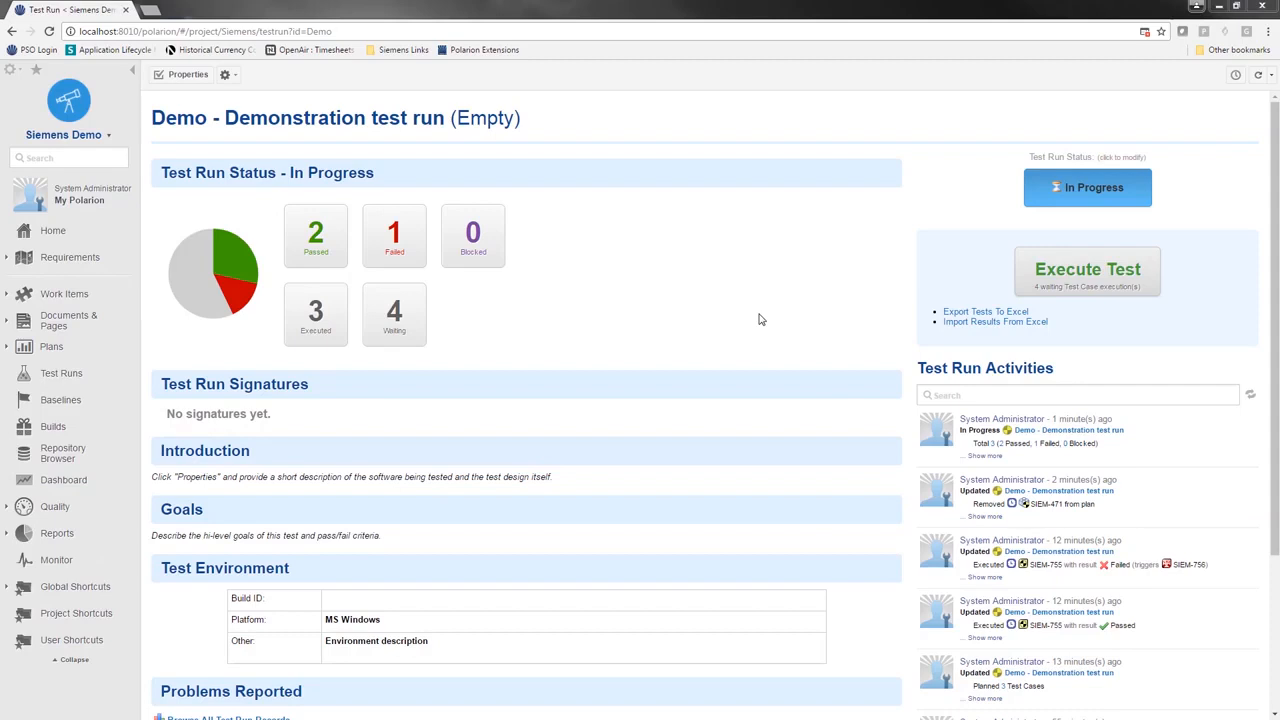
Step: Export the Demo run's tests to Excel and open the downloaded Demo (5).xlsx
{"action": "left_click", "coordinate": [947, 315]}
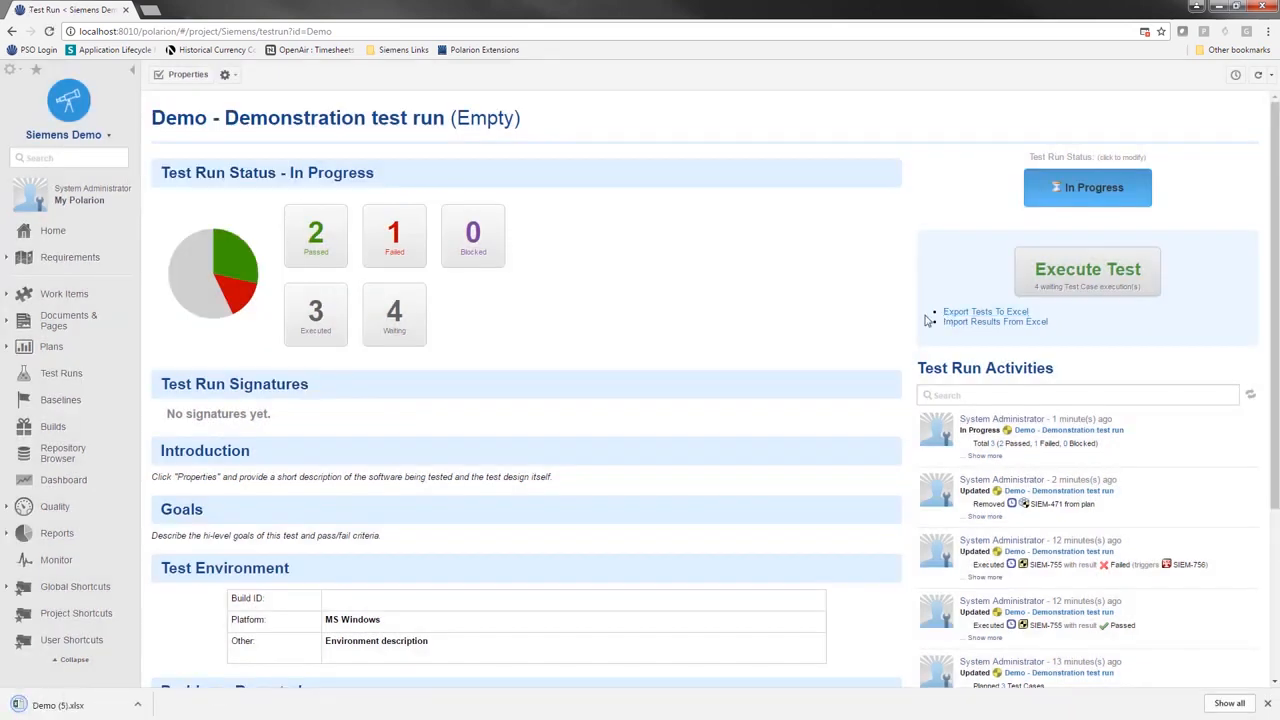
{"action": "left_click", "coordinate": [100, 706]}
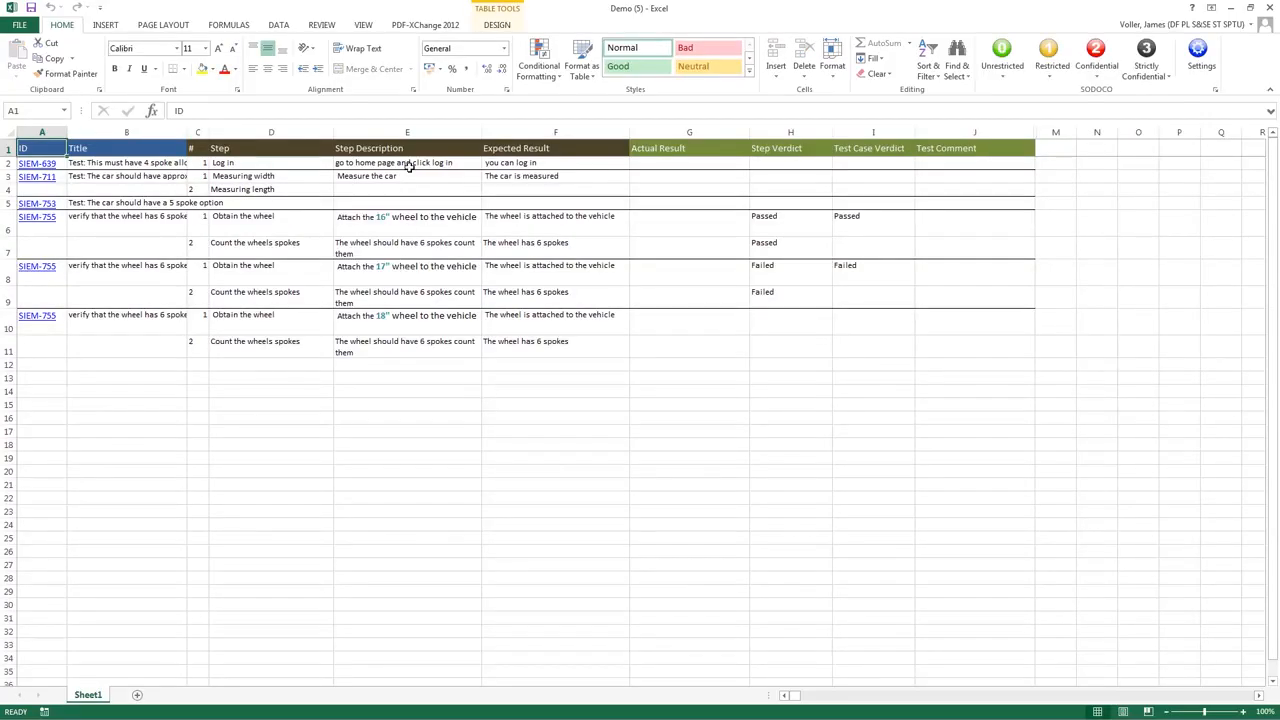
Step: Unprotect Sheet1 and the _polarion sheet from File > Info, entering the password for each
{"action": "left_click", "coordinate": [27, 30]}
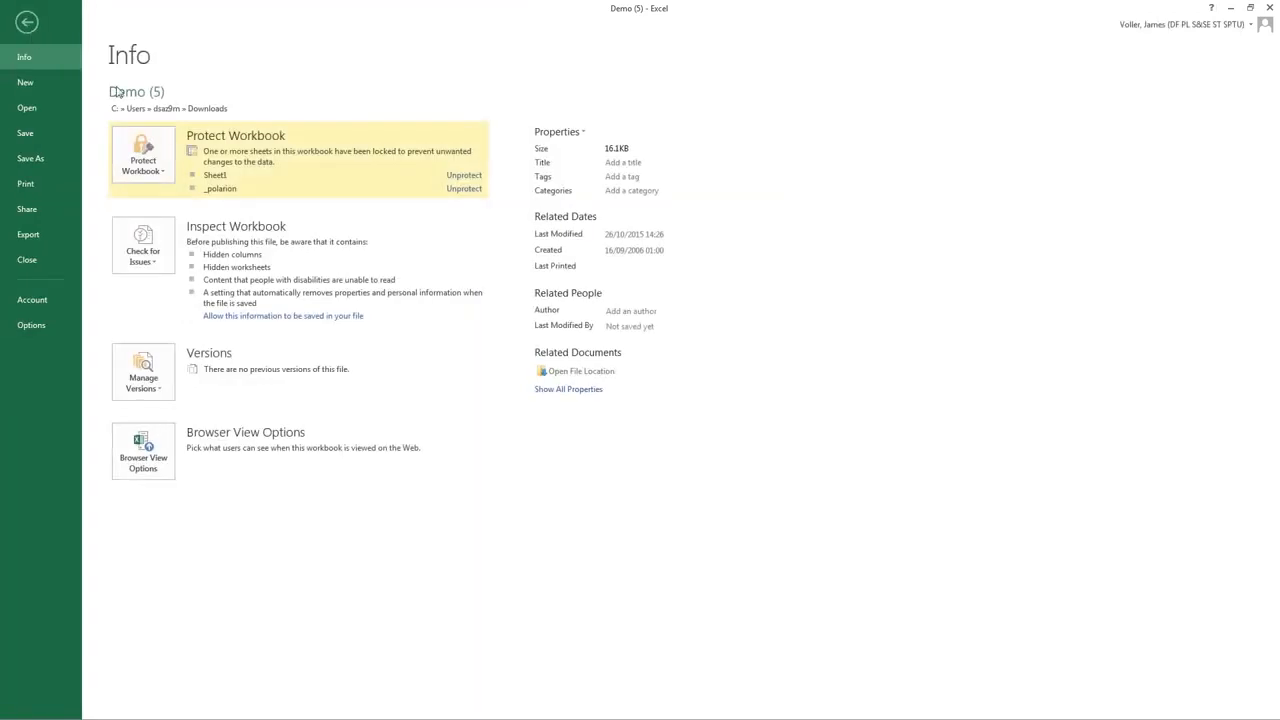
{"action": "left_click", "coordinate": [456, 176]}
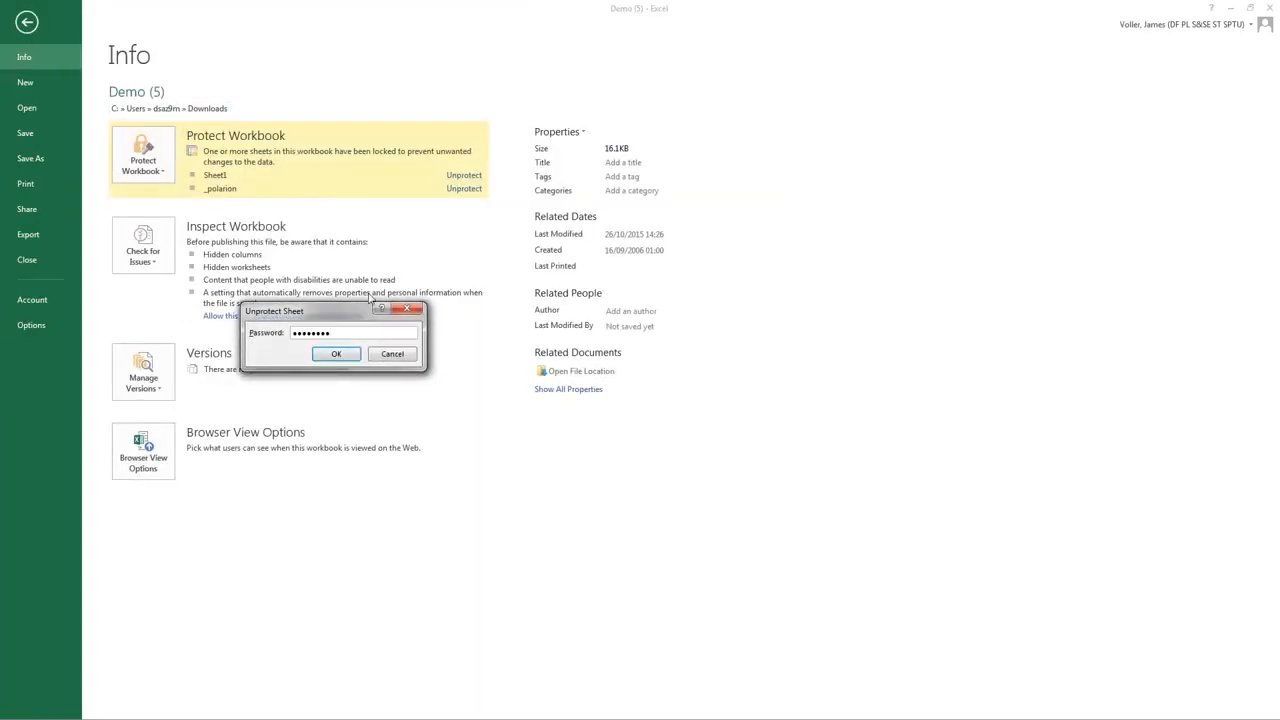
{"action": "left_click", "coordinate": [336, 354]}
{"action": "left_click", "coordinate": [464, 176]}
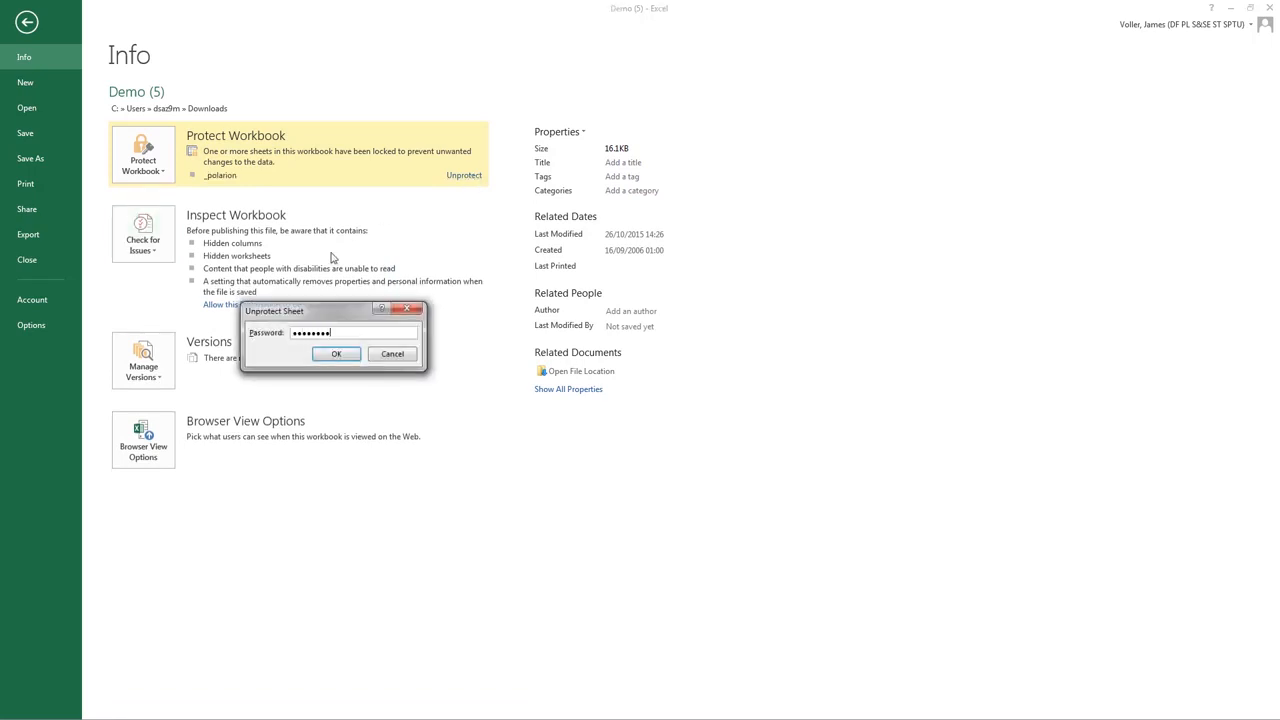
{"action": "left_click", "coordinate": [336, 354]}
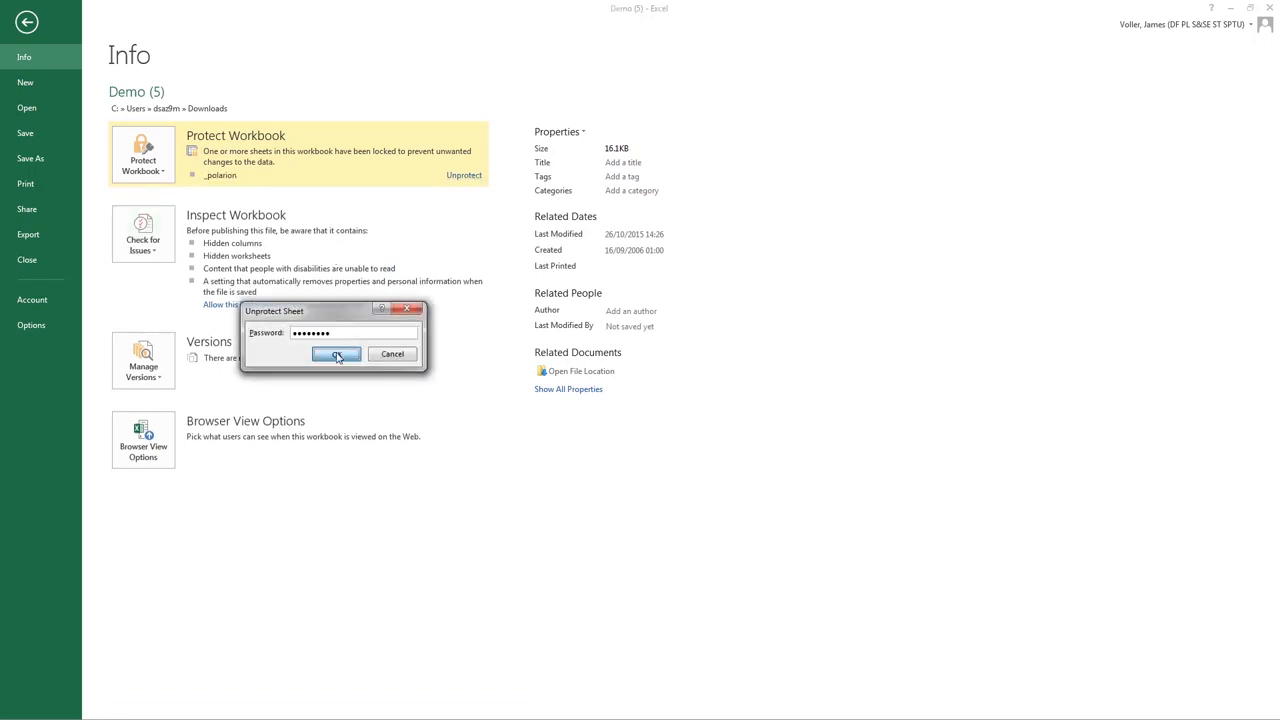
{"action": "left_click", "coordinate": [27, 22]}
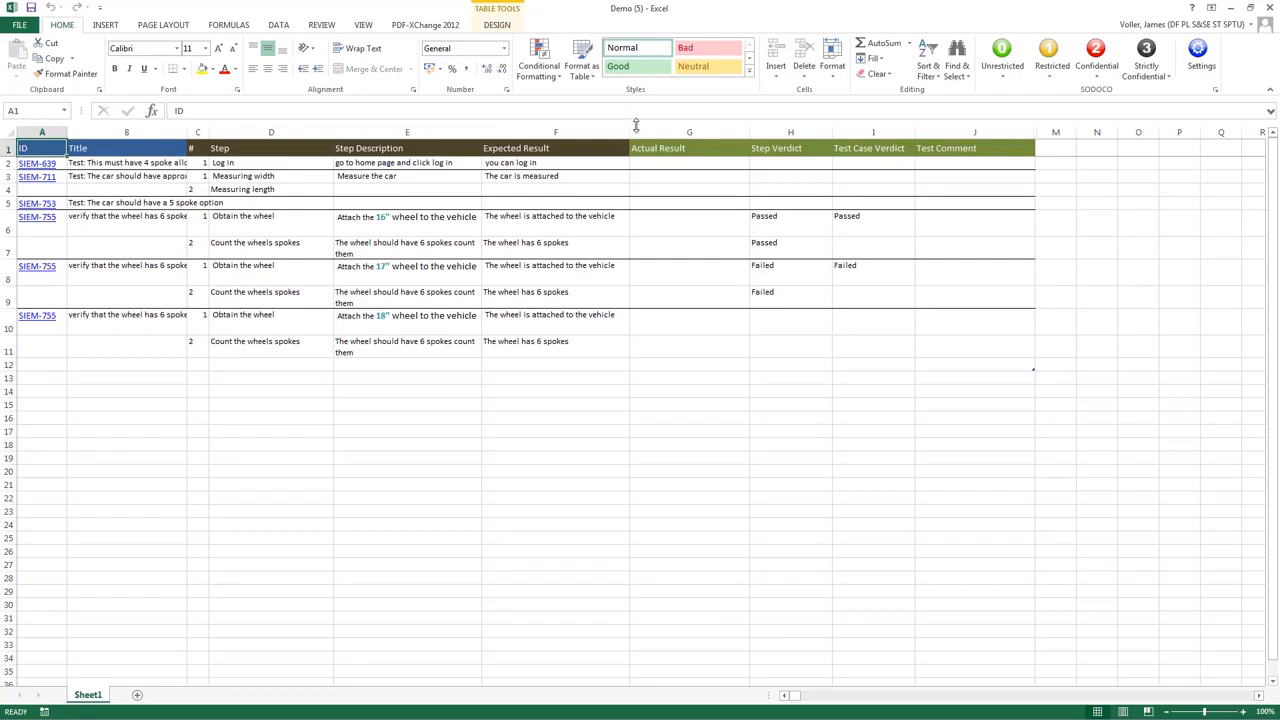
Step: Set SIEM-753's step verdict H5 and test case verdict I5 to Passed
{"action": "left_click", "coordinate": [777, 203]}
{"action": "left_click", "coordinate": [837, 205]}
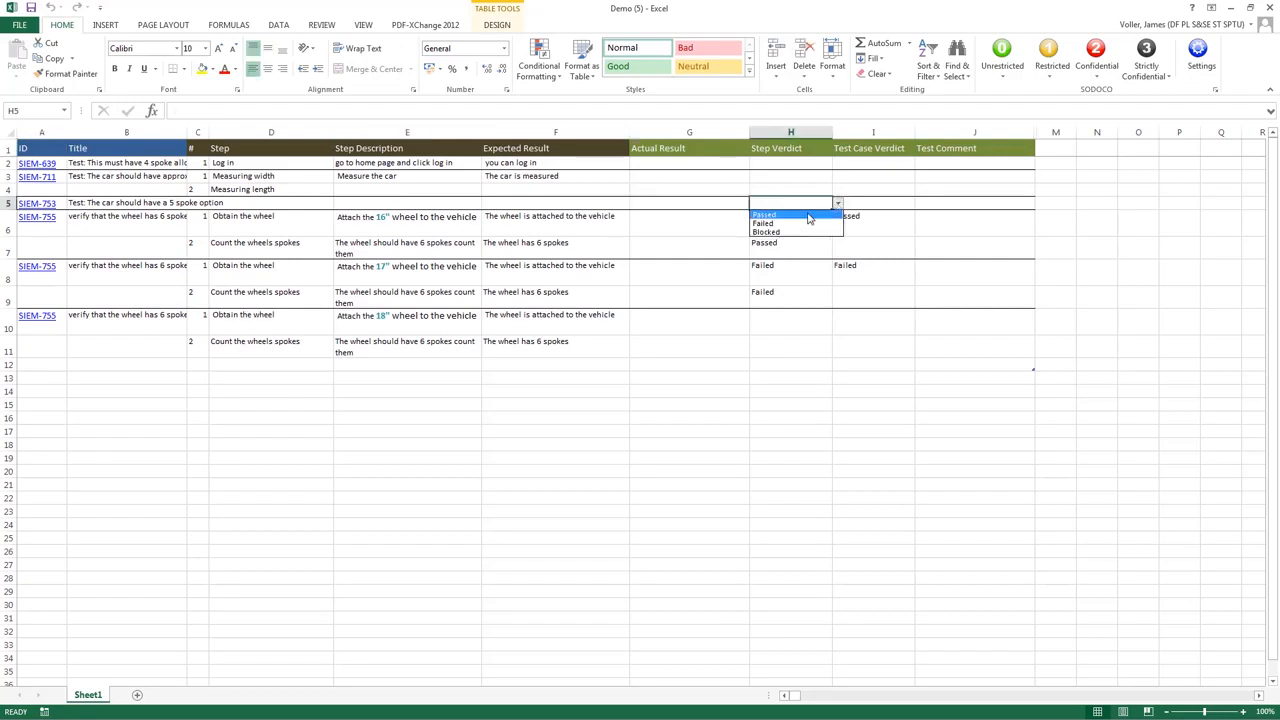
{"action": "left_click", "coordinate": [826, 214]}
{"action": "left_click", "coordinate": [858, 202]}
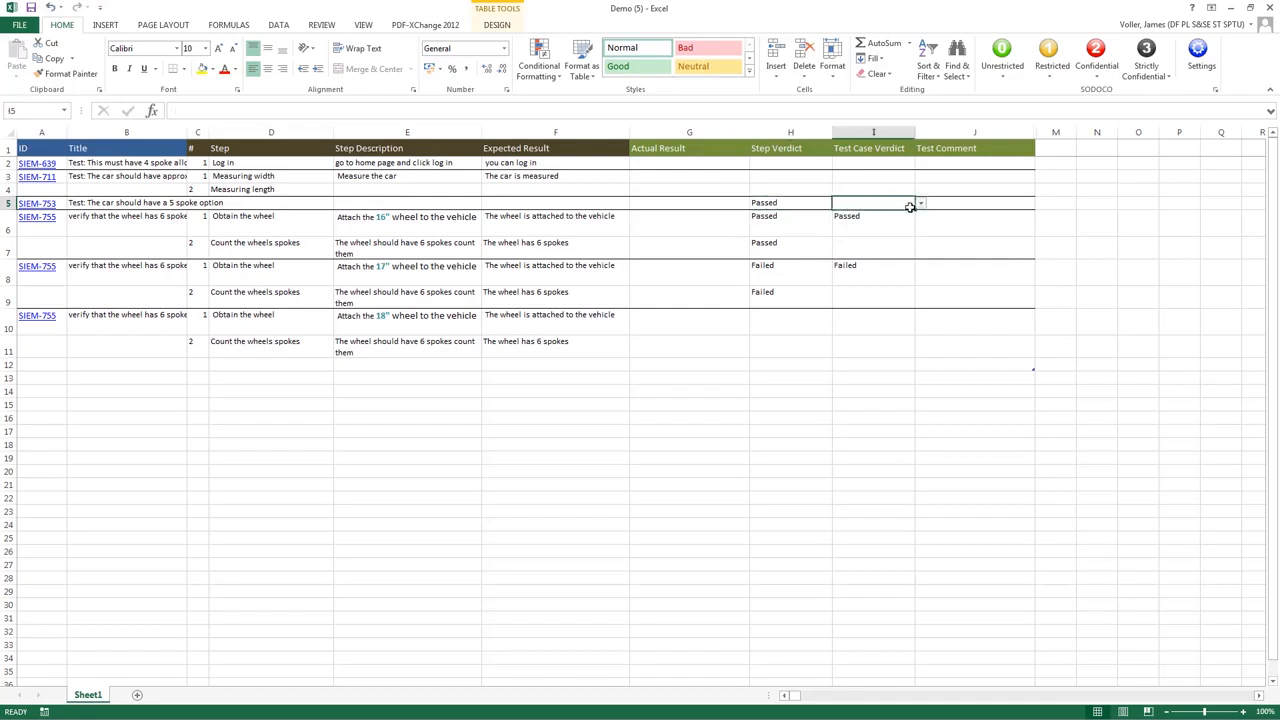
{"action": "left_click", "coordinate": [920, 203]}
{"action": "left_click", "coordinate": [877, 216]}
Step: Mark SIEM-711's Measuring length and Measuring width steps and its test case verdict Failed
{"action": "left_click", "coordinate": [795, 189]}
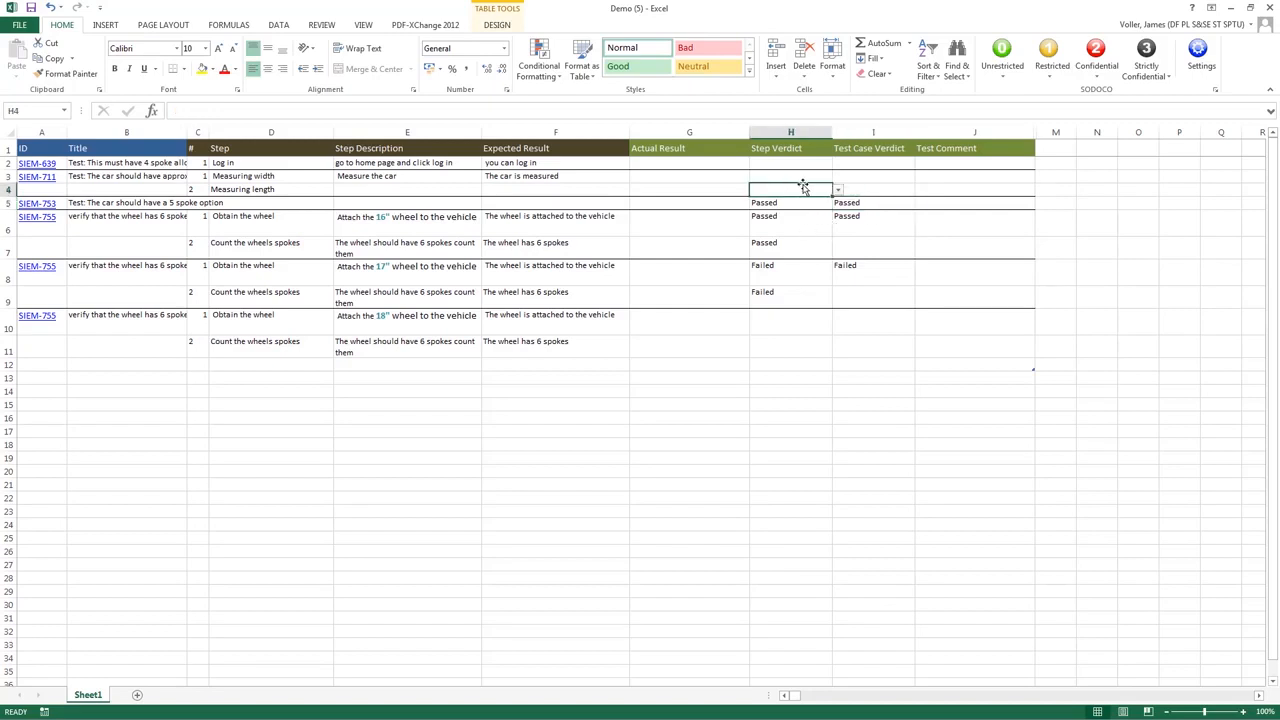
{"action": "left_click", "coordinate": [837, 191]}
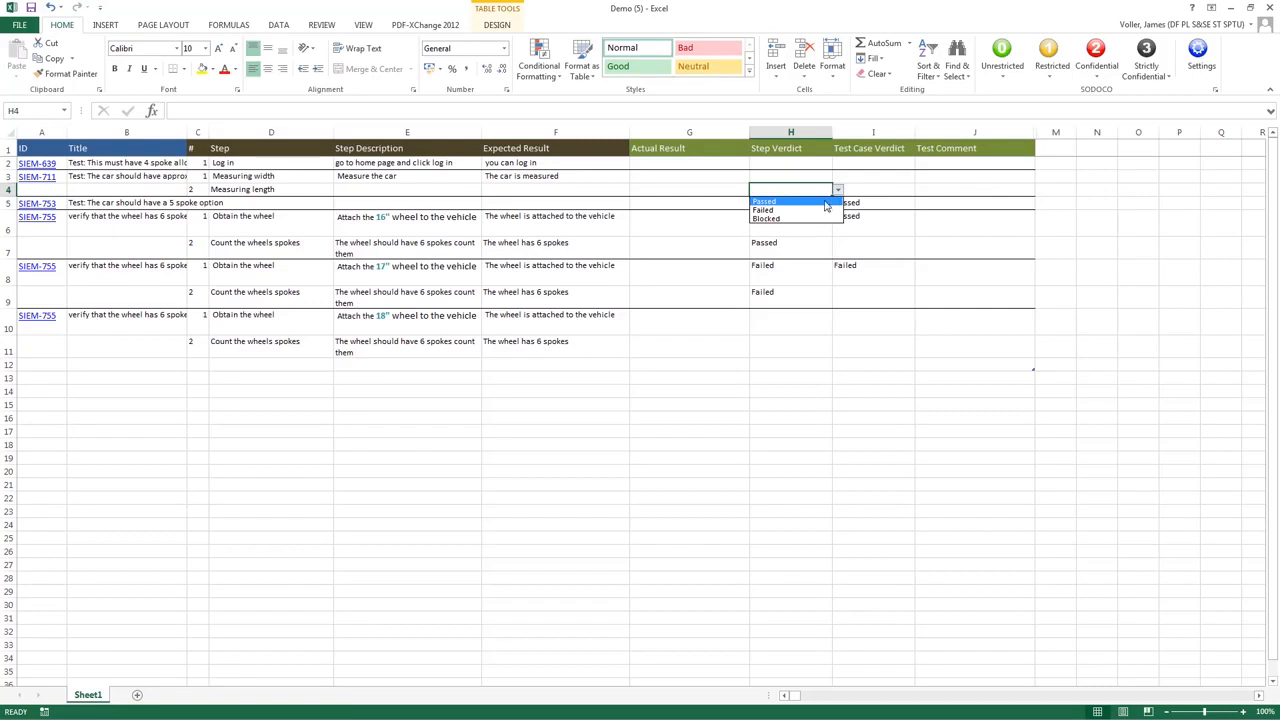
{"action": "left_click", "coordinate": [811, 215]}
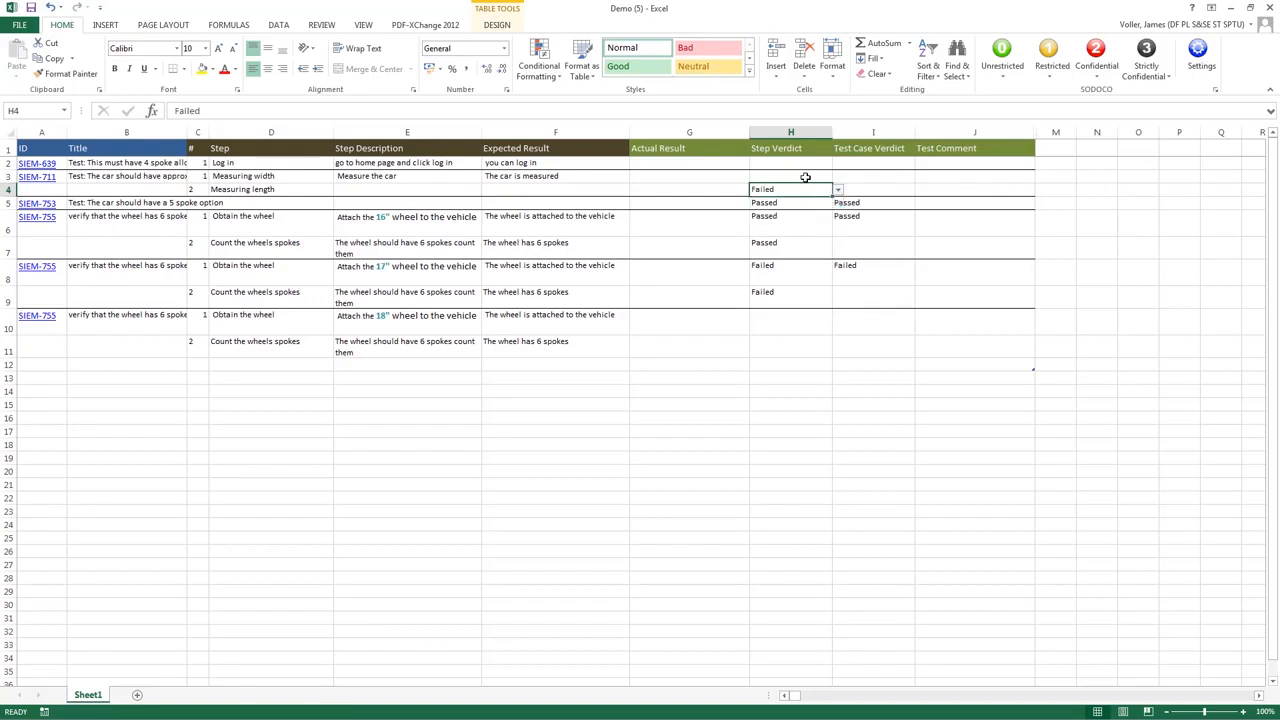
{"action": "left_click", "coordinate": [810, 177]}
{"action": "left_click", "coordinate": [837, 177]}
{"action": "left_click", "coordinate": [798, 198]}
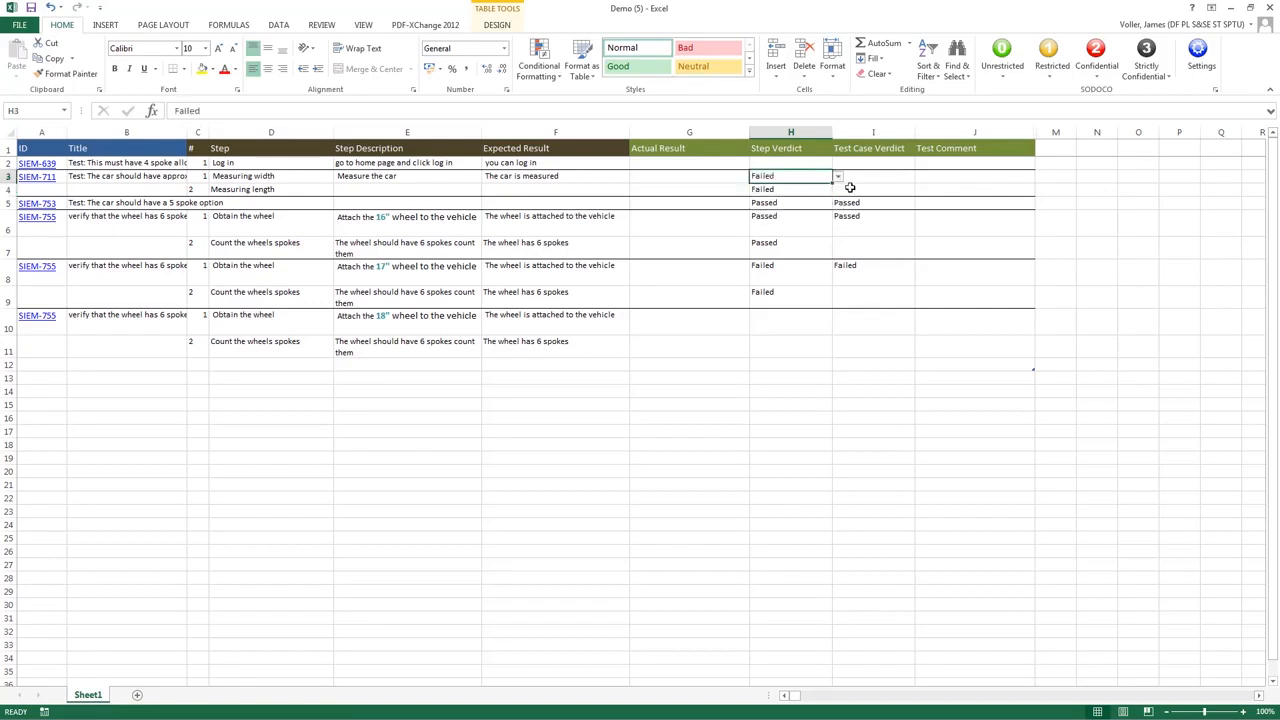
{"action": "left_click", "coordinate": [860, 177]}
{"action": "left_click", "coordinate": [920, 176]}
{"action": "left_click", "coordinate": [891, 198]}
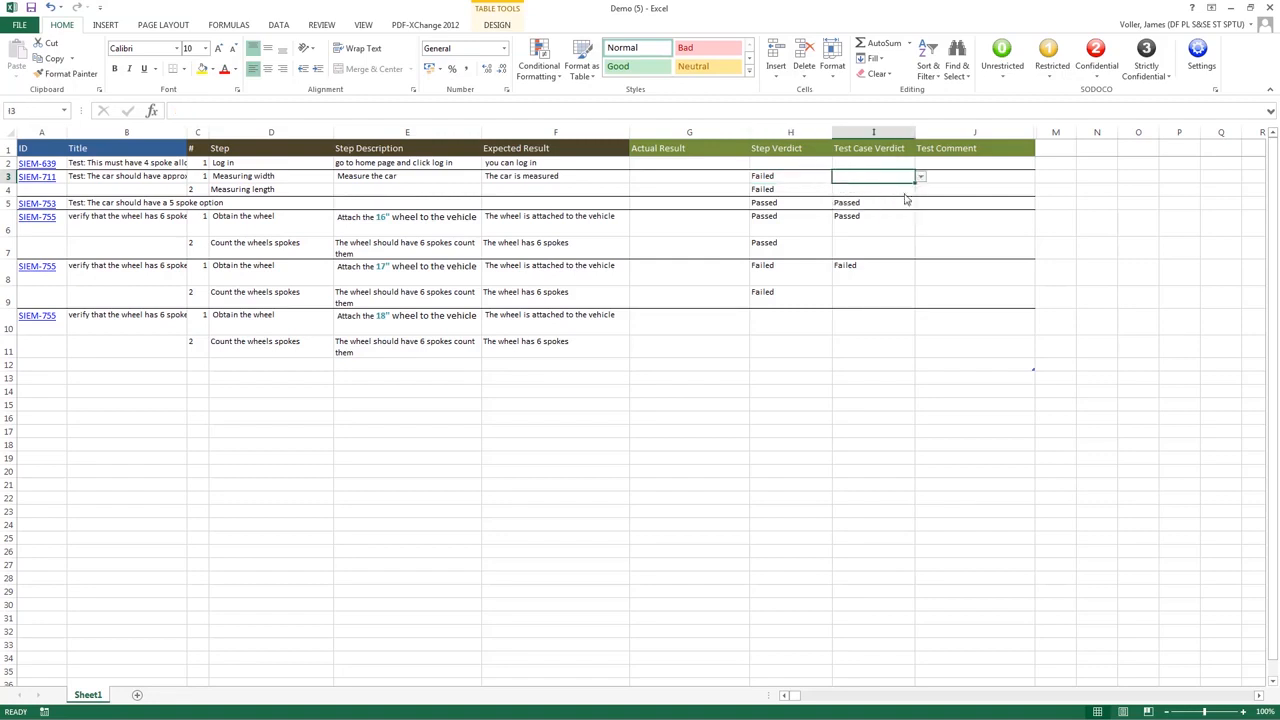
Step: Comment "the car doesn't measure up" in J3, save as Unrestricted, and minimise Excel
{"action": "left_click", "coordinate": [935, 186]}
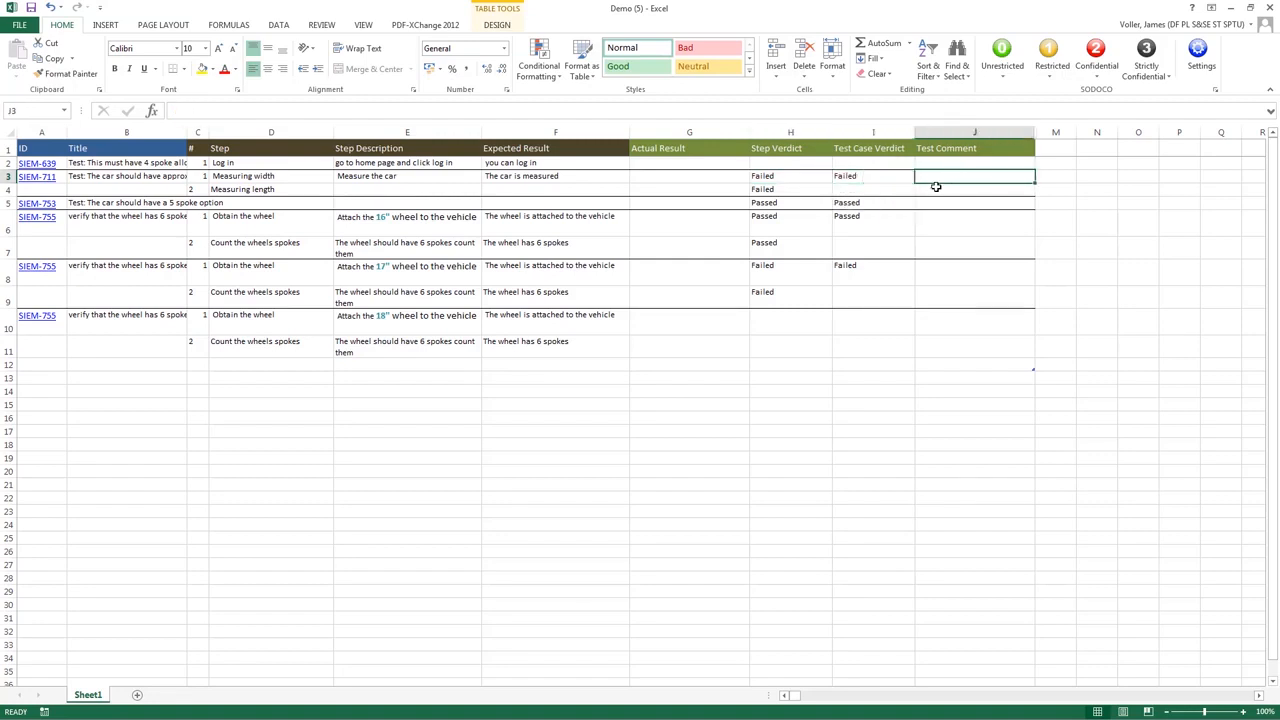
{"action": "type", "text": "the car doesnt"}
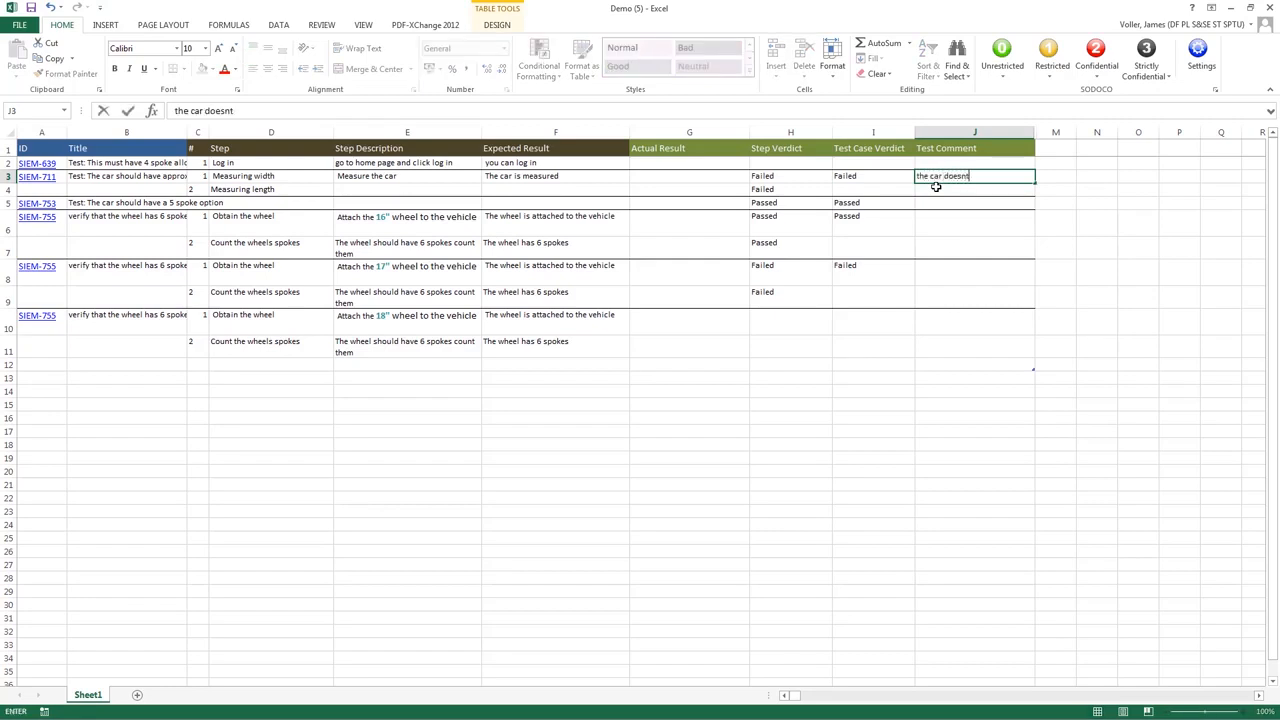
{"action": "key", "text": "BackSpace"}
{"action": "type", "text": "'t measure up"}
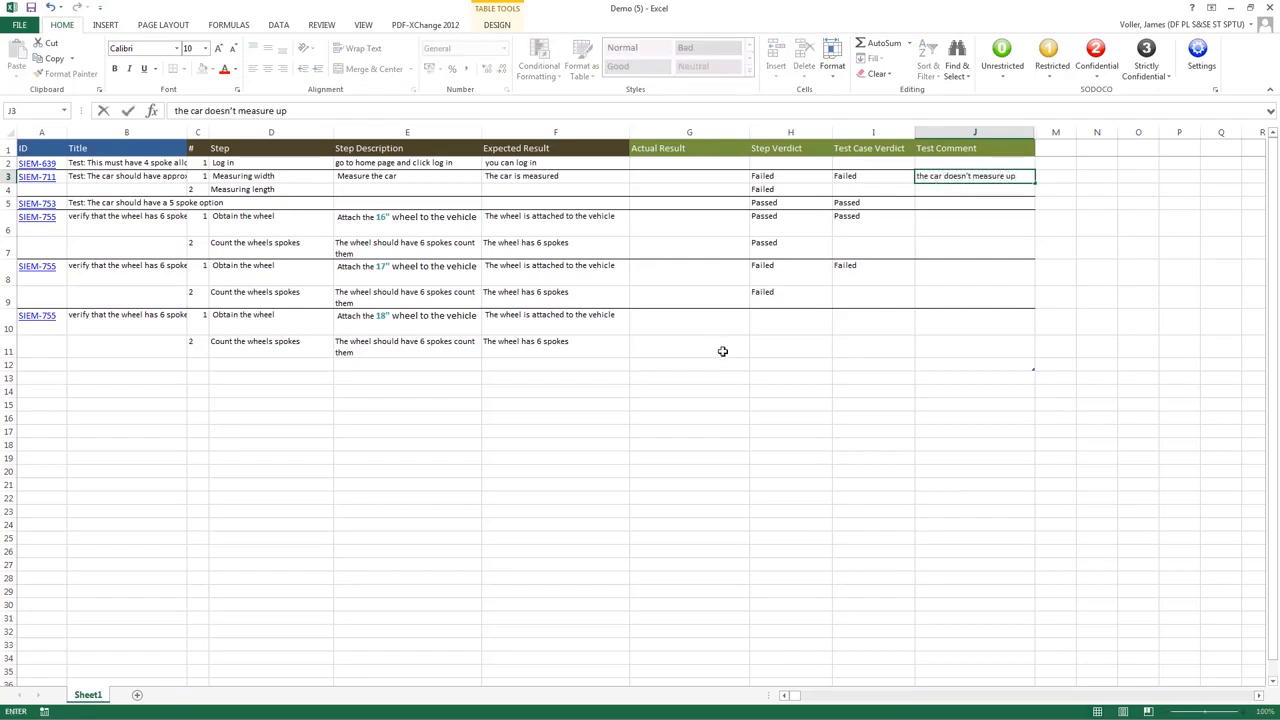
{"action": "left_click", "coordinate": [30, 8]}
{"action": "left_click", "coordinate": [420, 252]}
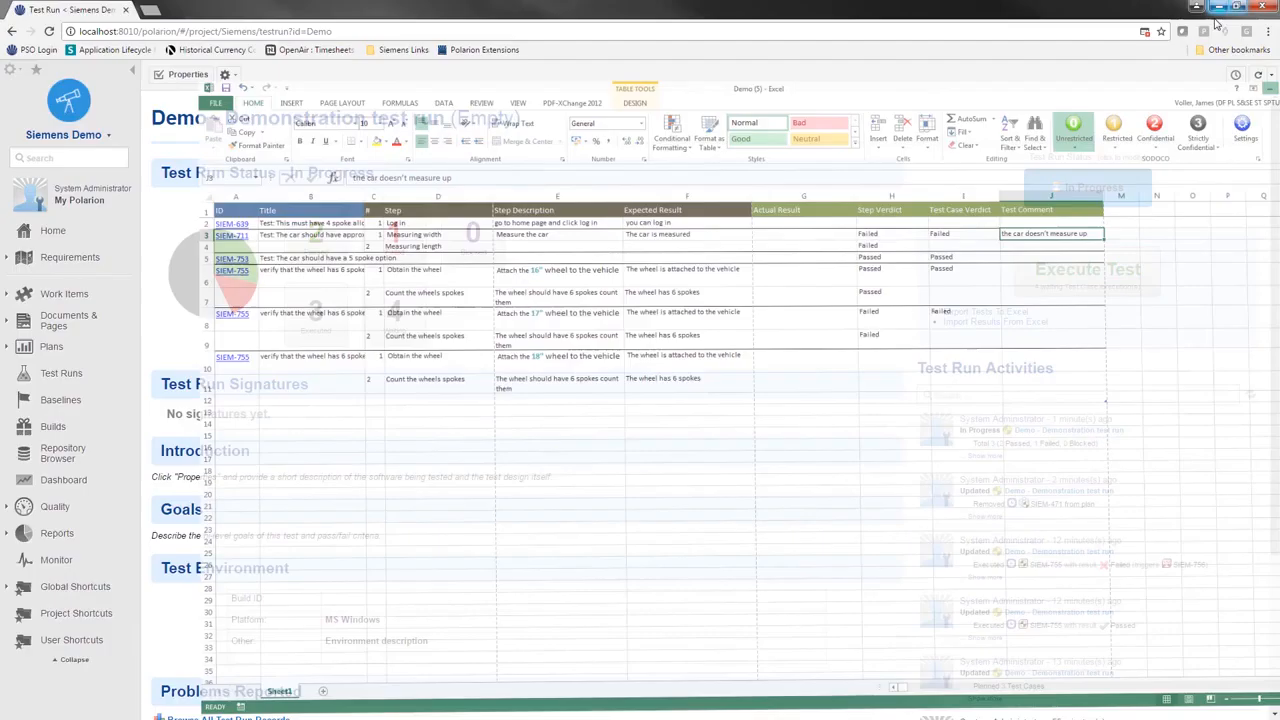
{"action": "left_click", "coordinate": [1230, 8]}
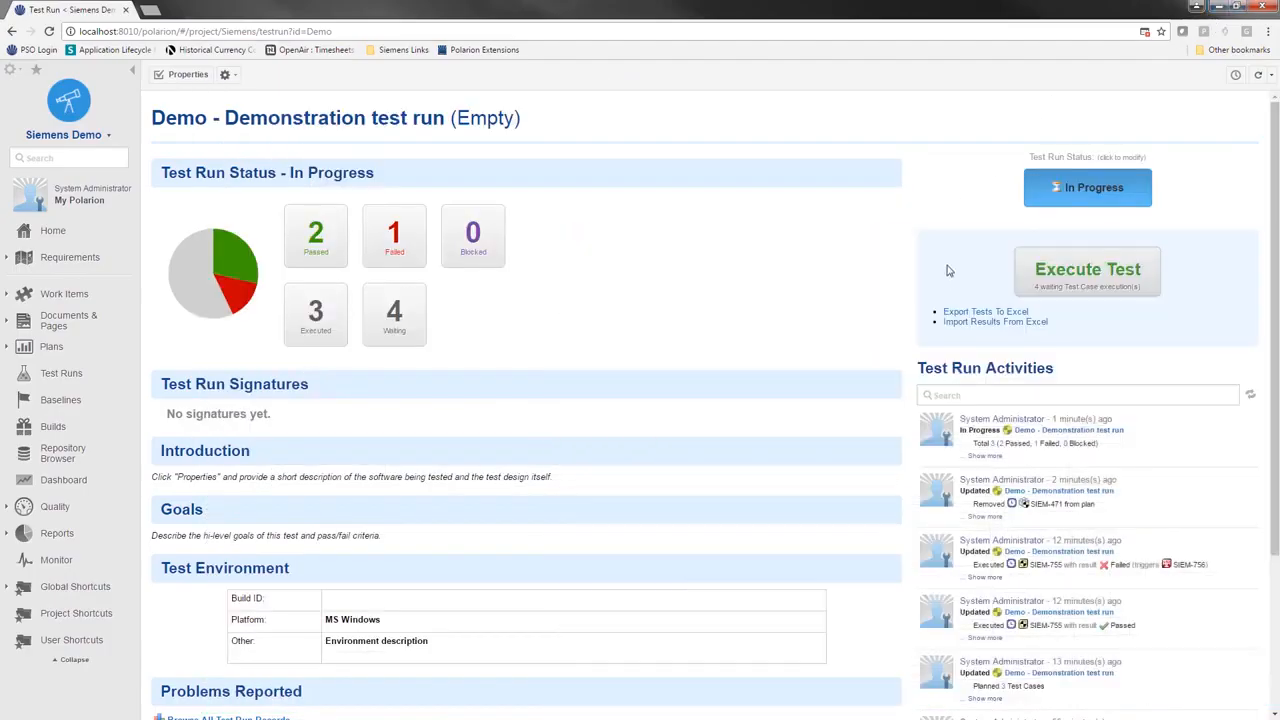
Step: Import Demo (5).xlsx into the Demo run after previewing 2 tests: 1 passed, 1 failed
{"action": "left_click", "coordinate": [972, 322]}
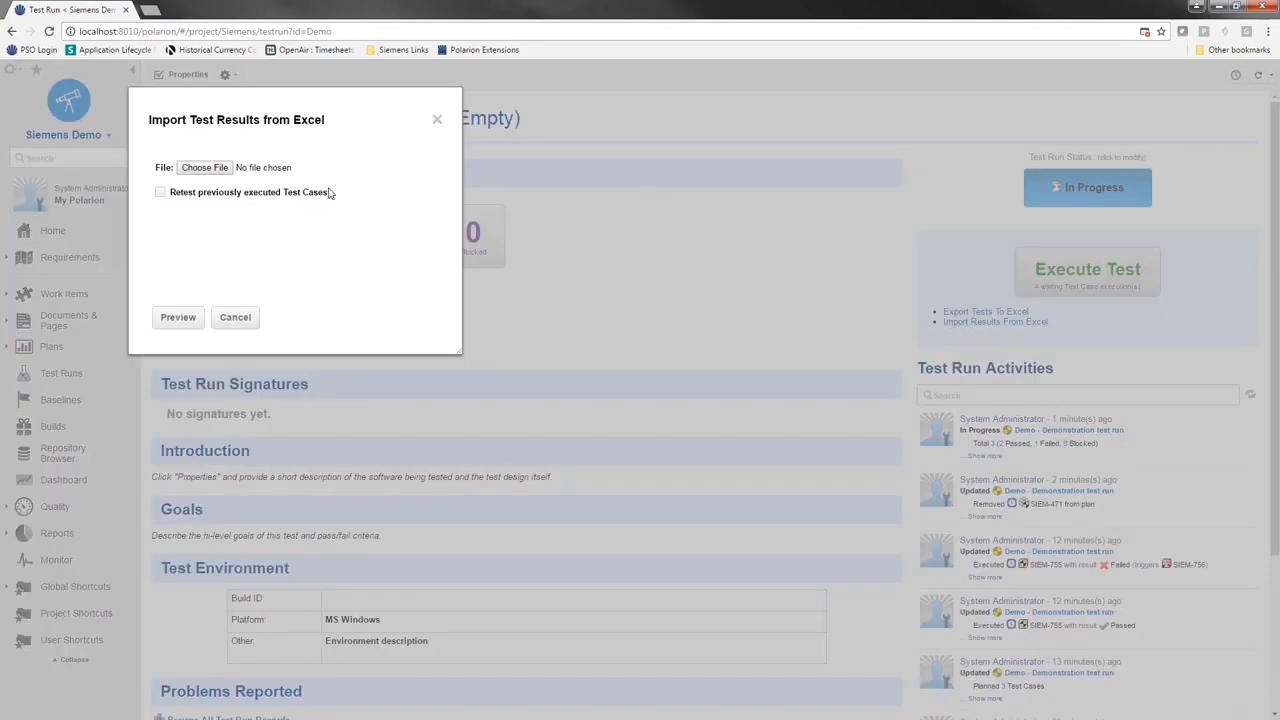
{"action": "left_click", "coordinate": [213, 168]}
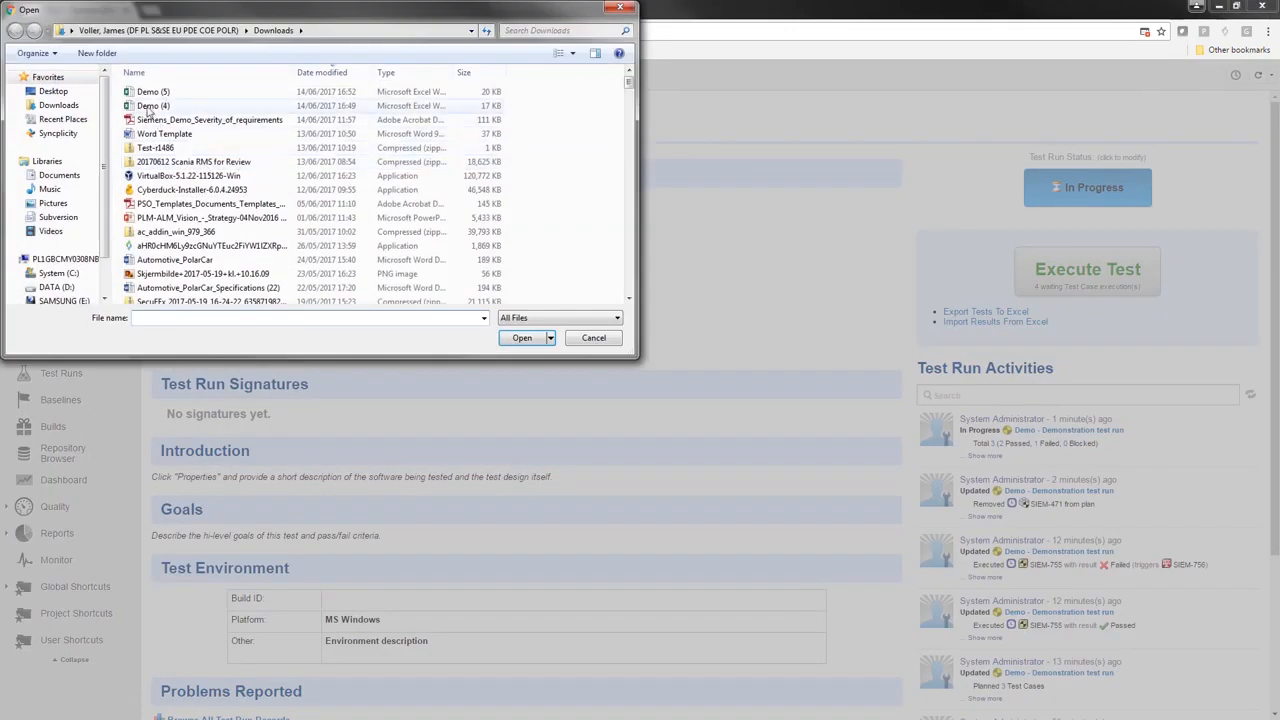
{"action": "left_click", "coordinate": [153, 92]}
{"action": "left_click", "coordinate": [522, 337]}
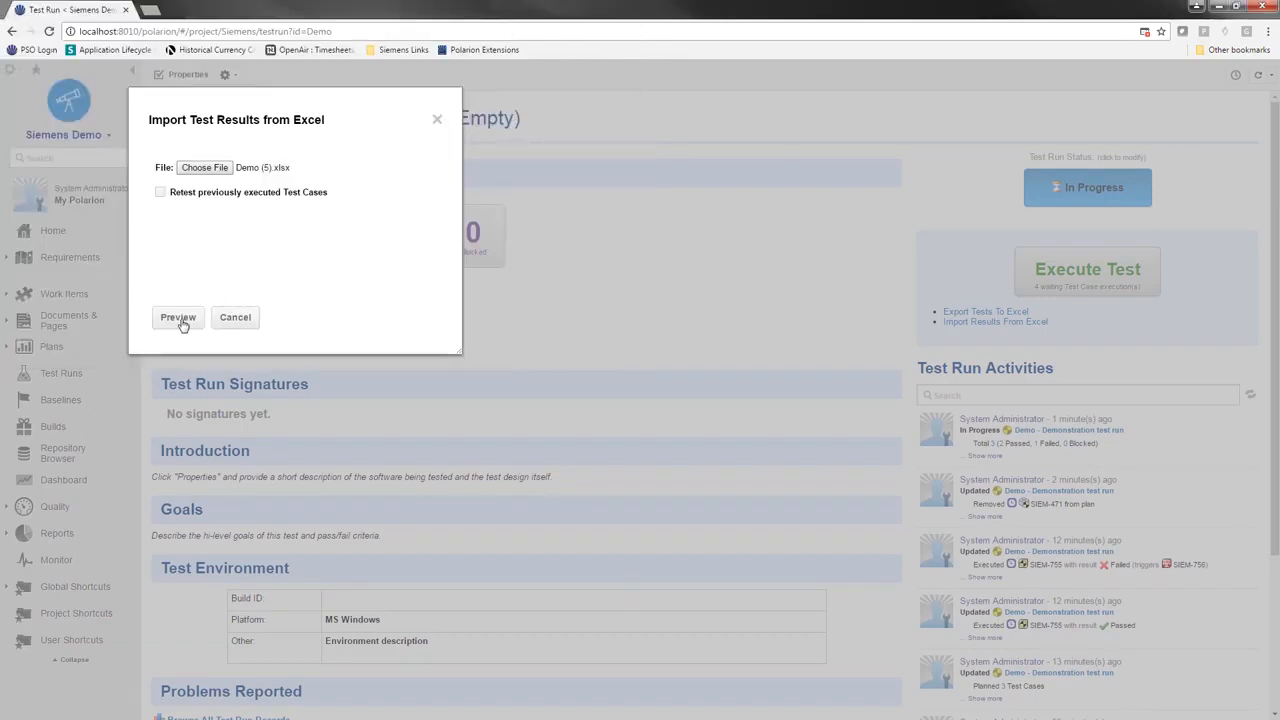
{"action": "left_click", "coordinate": [180, 318]}
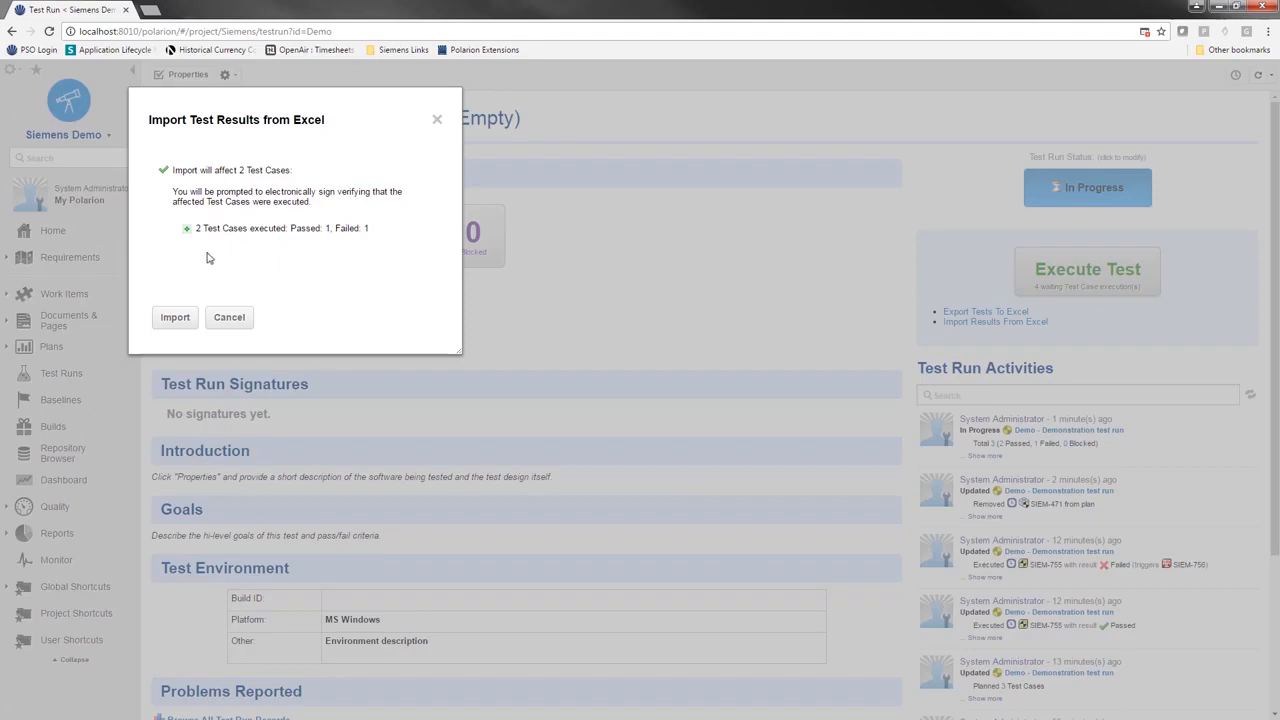
{"action": "left_click", "coordinate": [184, 317]}
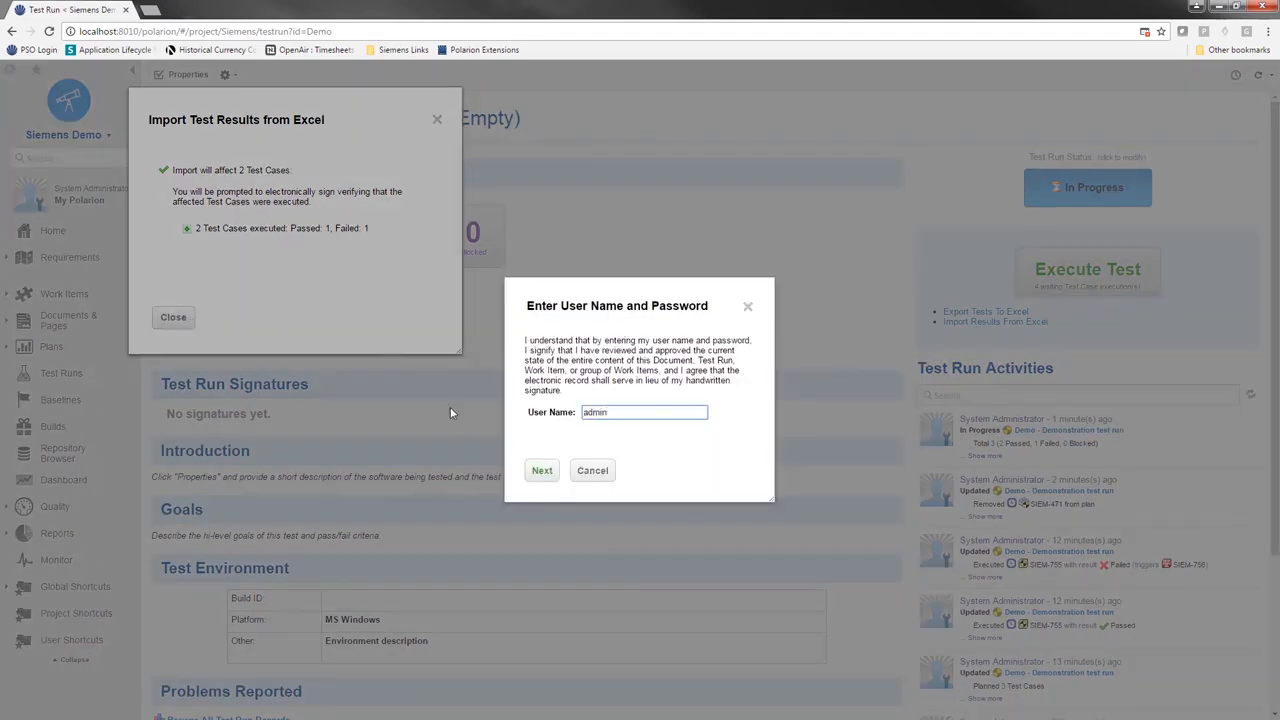
Step: Sign the import as admin, close the summary and error message, and go to Test Runs
{"action": "type", "text": "admin"}
{"action": "left_click", "coordinate": [542, 470]}
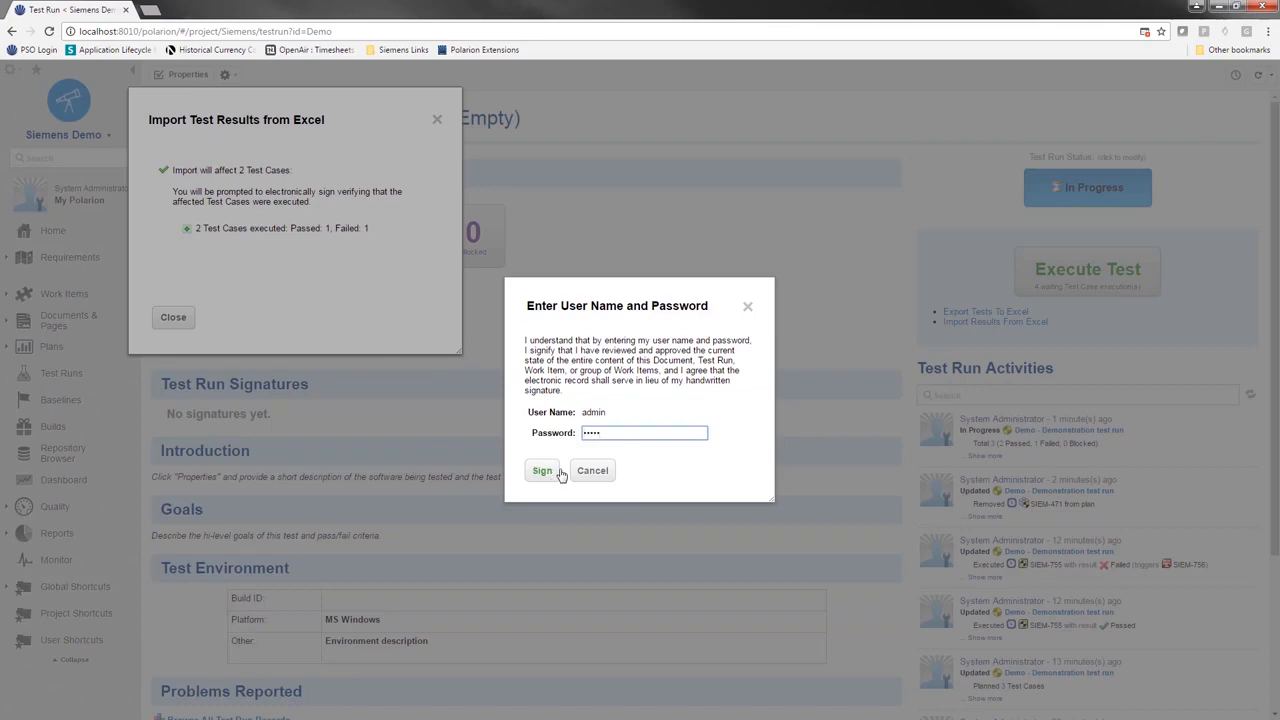
{"action": "left_click", "coordinate": [561, 474]}
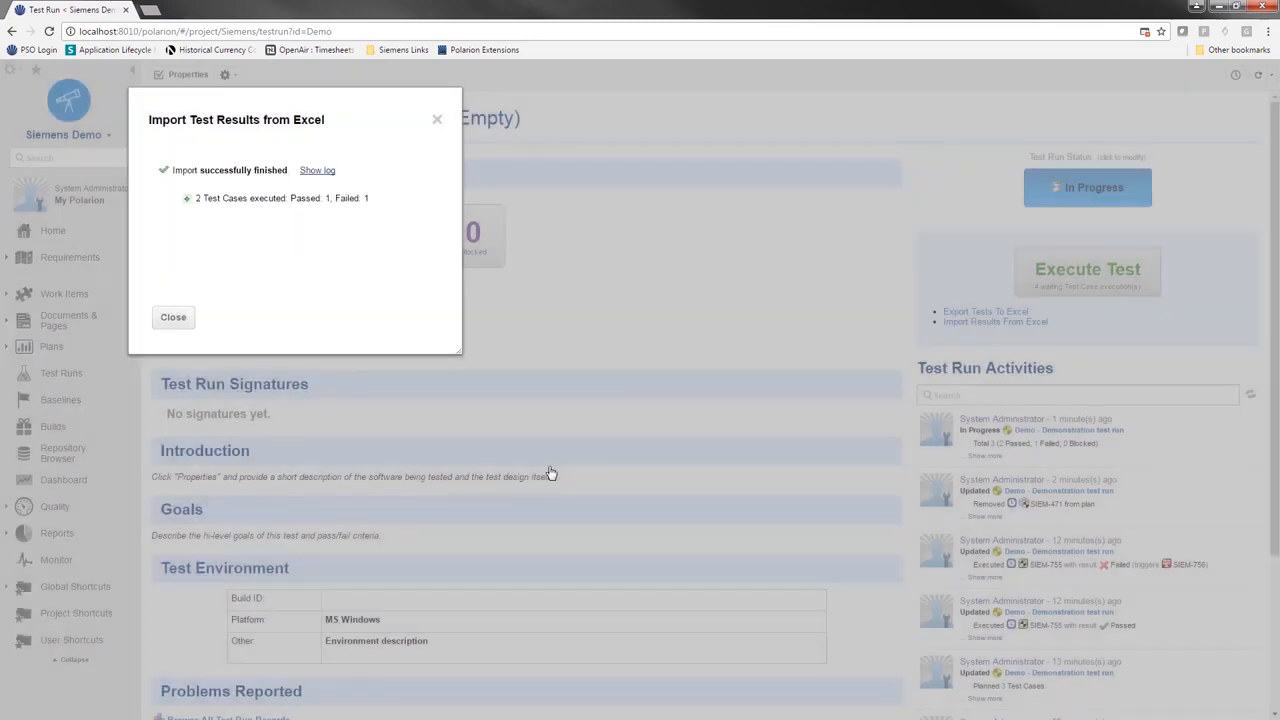
{"action": "left_click", "coordinate": [174, 317]}
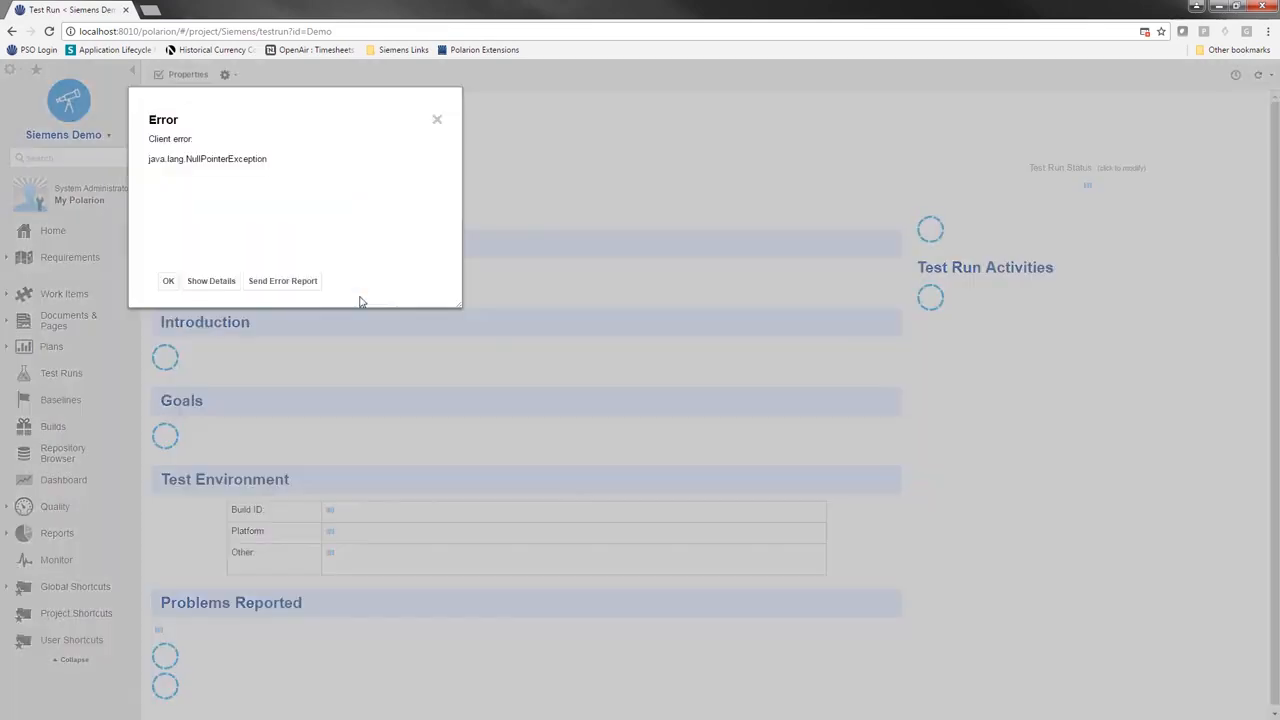
{"action": "left_click", "coordinate": [170, 282]}
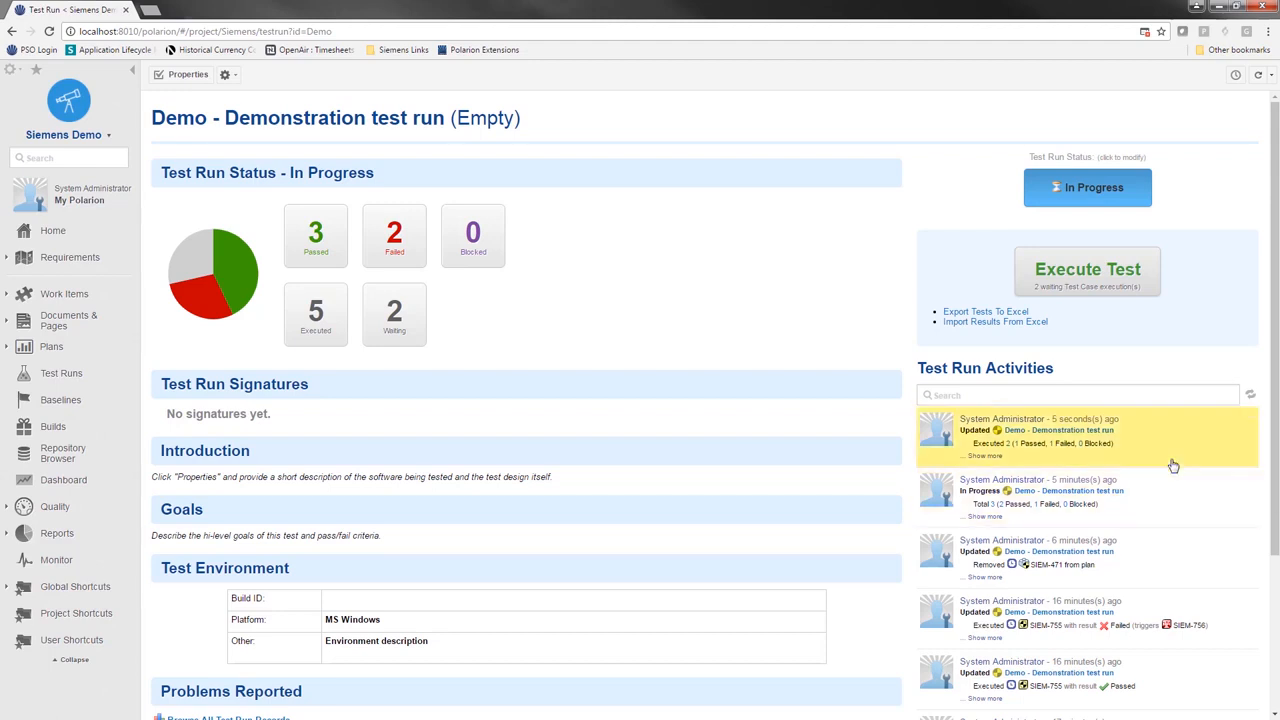
{"action": "left_click", "coordinate": [78, 374]}
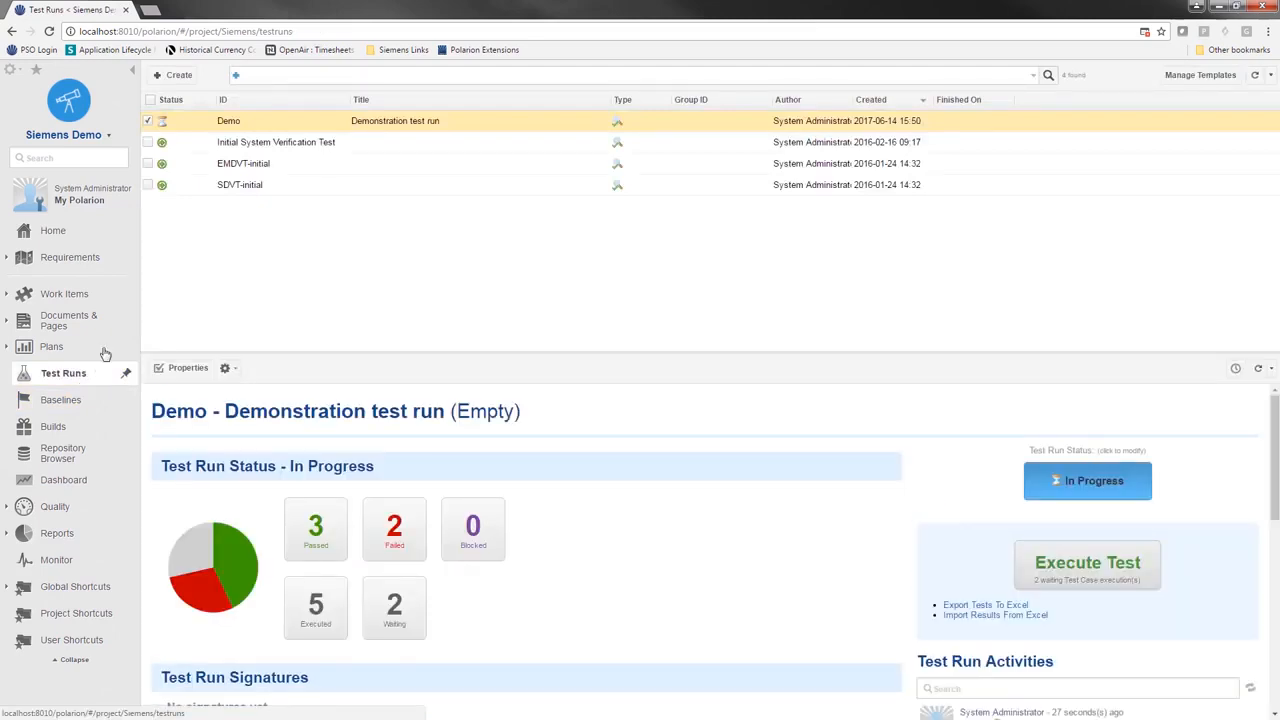
Step: Create test run Auto, titled Automated Test Run, from the xUnit Test Manual Upload template
{"action": "left_click", "coordinate": [174, 75]}
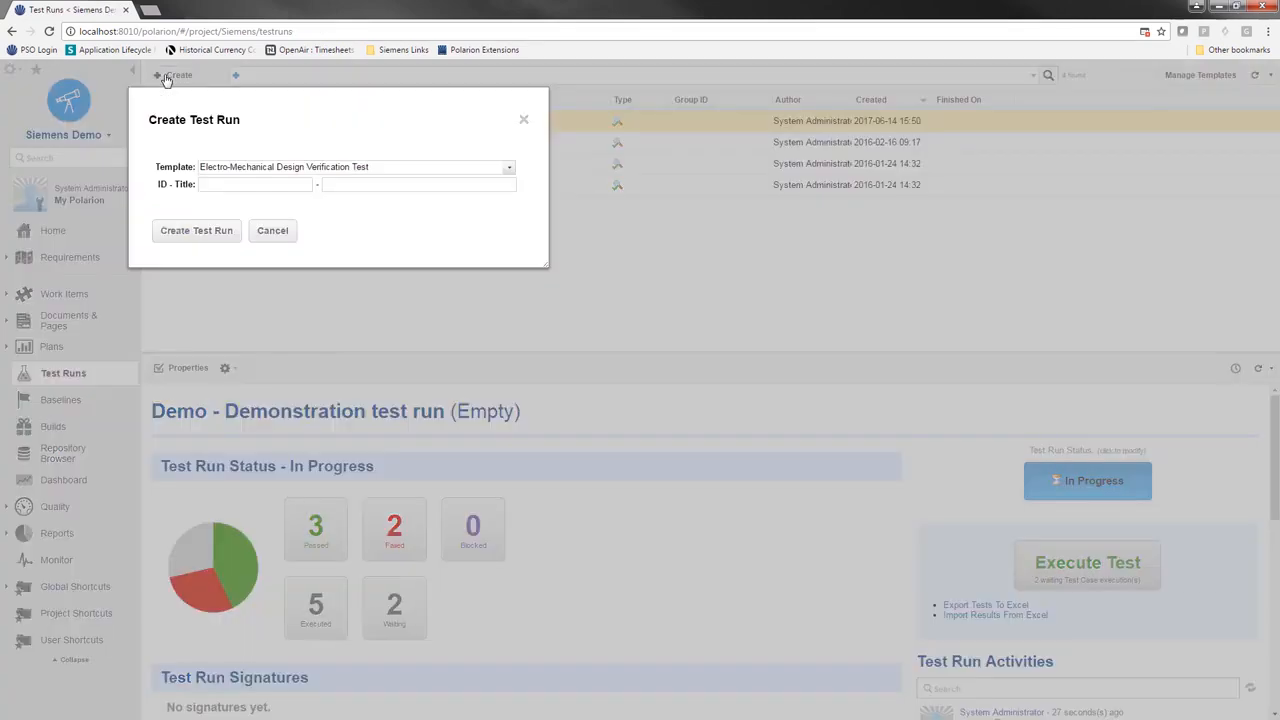
{"action": "left_click", "coordinate": [251, 170]}
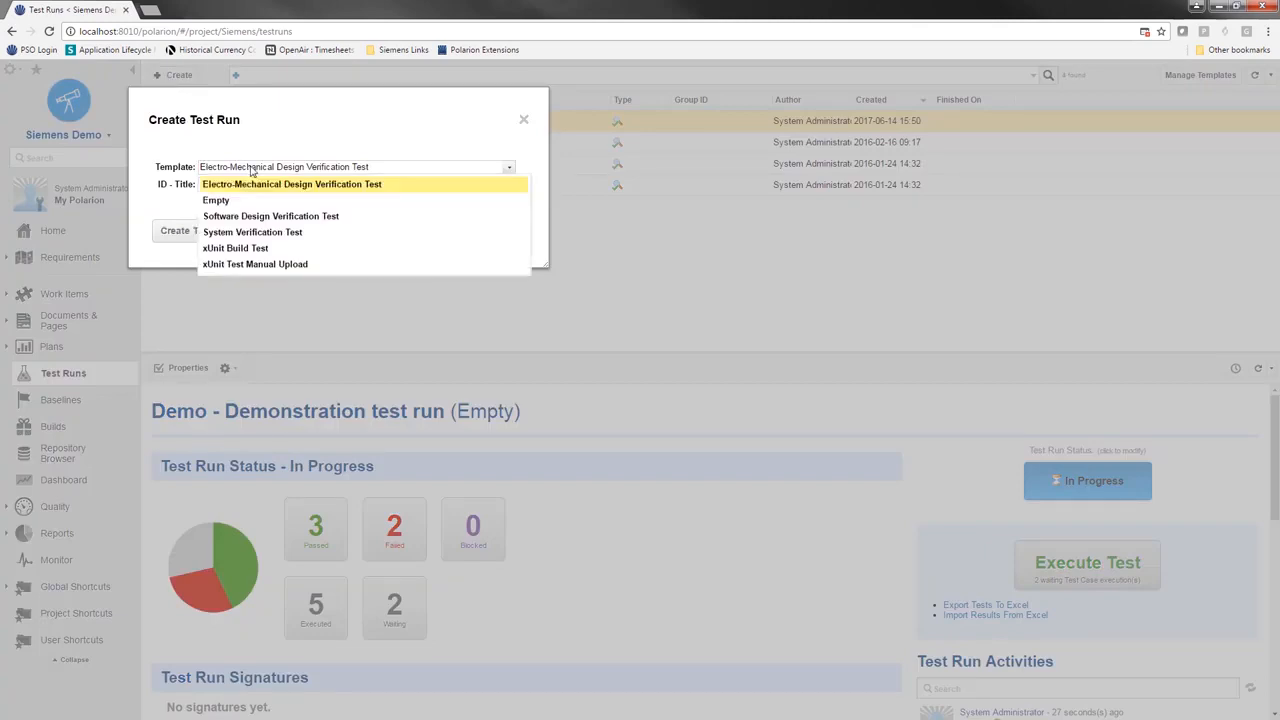
{"action": "left_click", "coordinate": [248, 266]}
{"action": "left_click", "coordinate": [221, 184]}
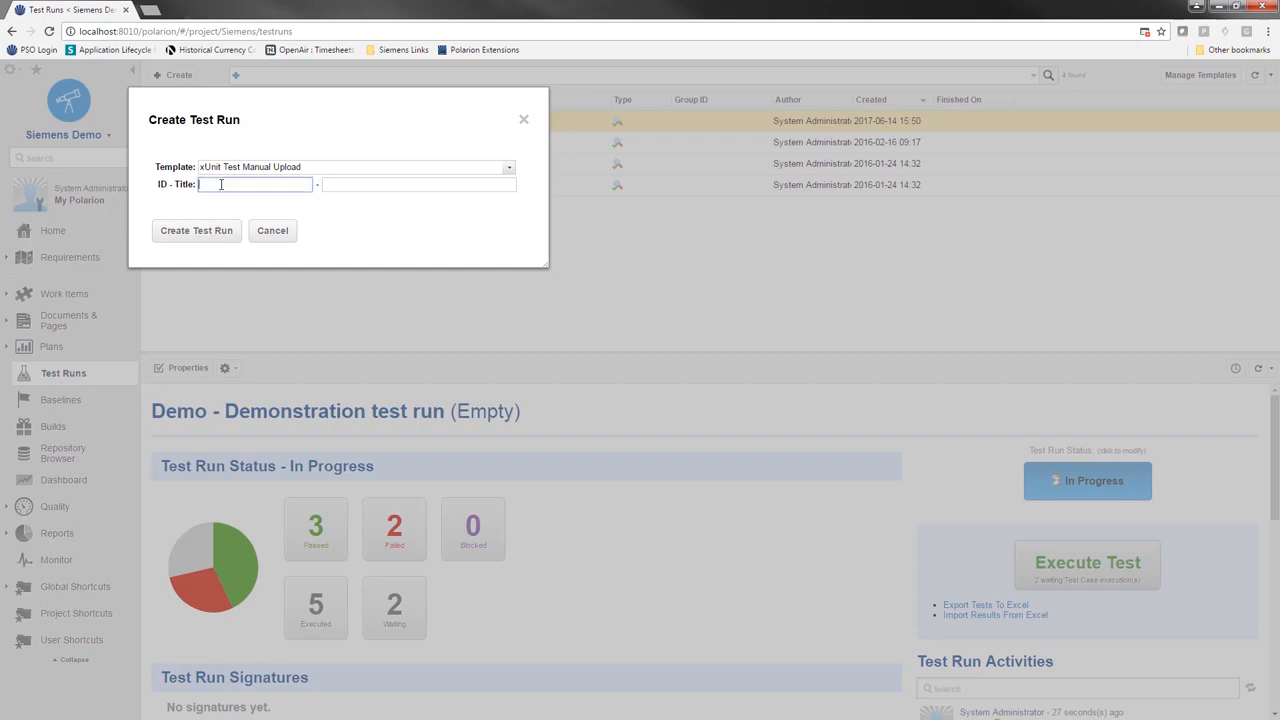
{"action": "type", "text": "Auto"}
{"action": "key", "text": "Tab"}
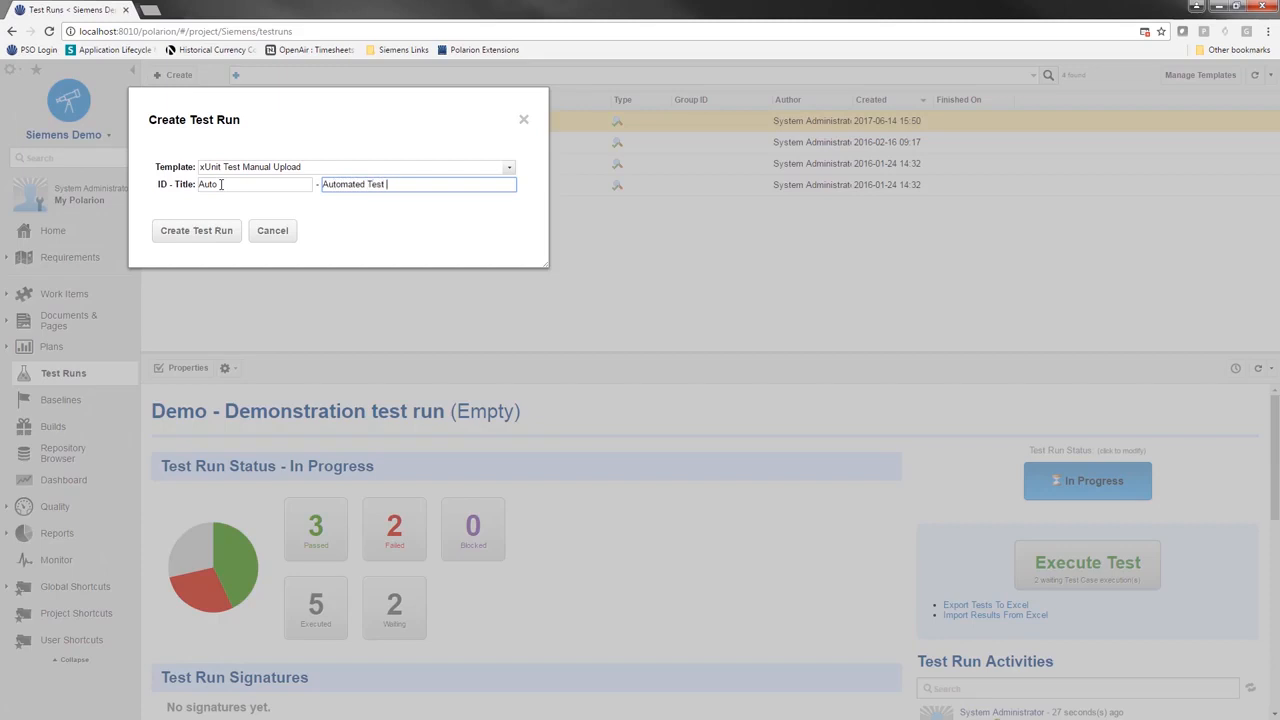
{"action": "left_click", "coordinate": [174, 237]}
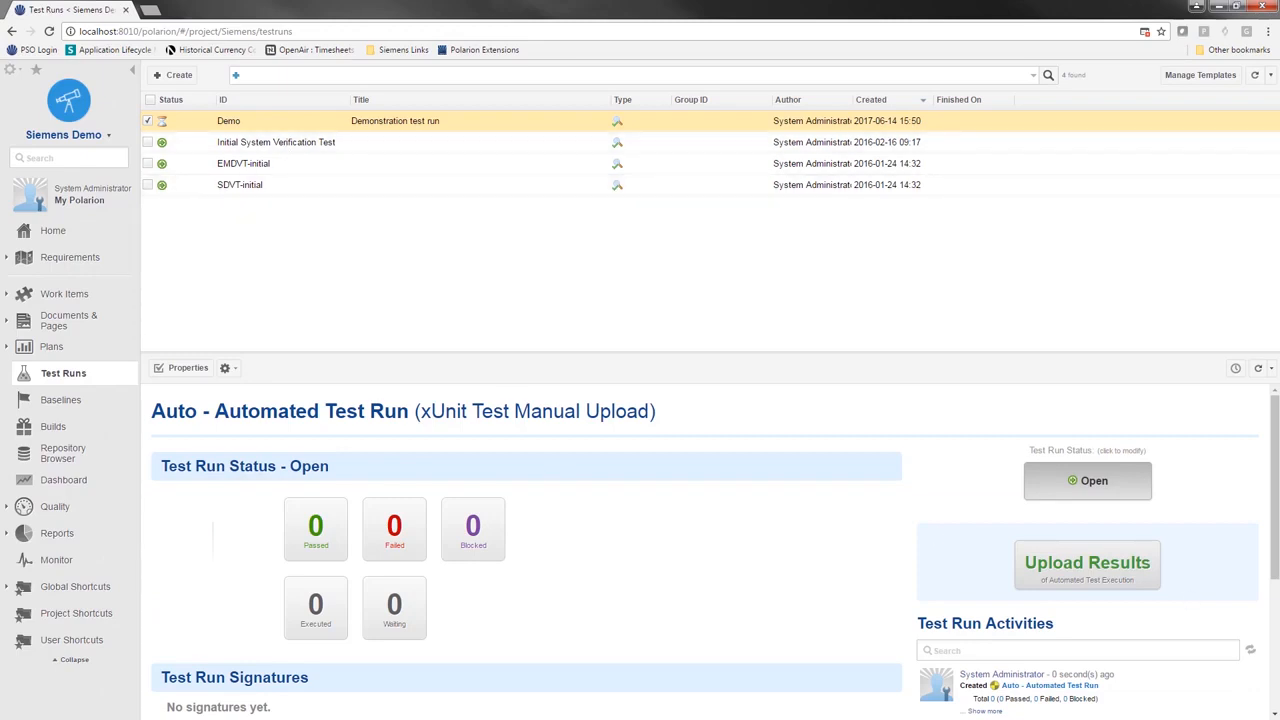
{"action": "left_click", "coordinate": [1068, 573]}
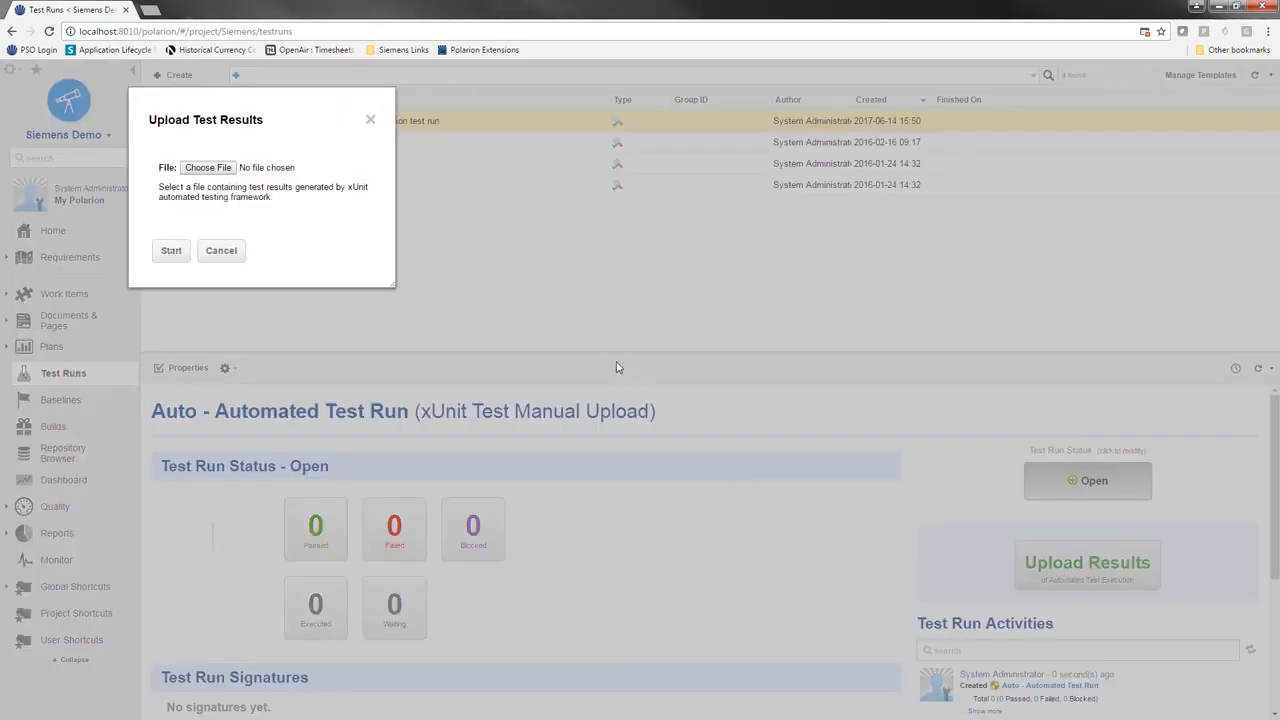
{"action": "left_click", "coordinate": [207, 167]}
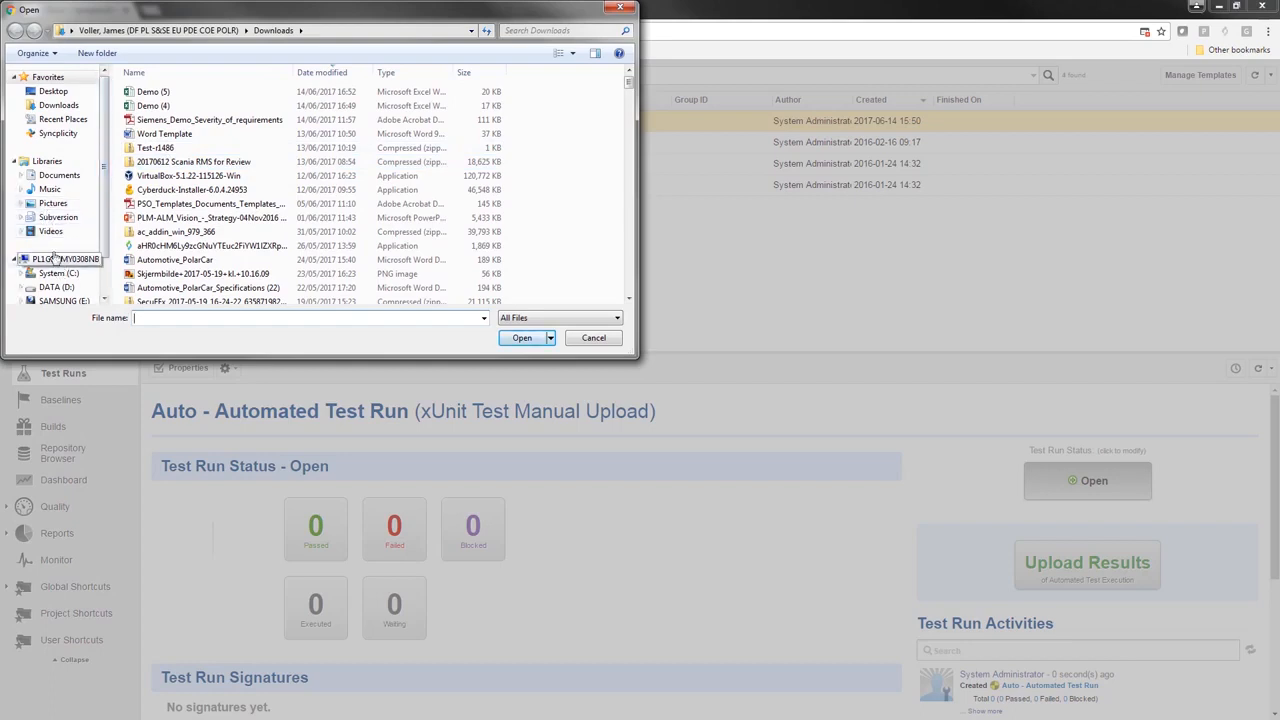
{"action": "left_click", "coordinate": [55, 175]}
{"action": "scroll", "coordinate": [50, 178], "scroll_direction": "down", "scroll_amount": 1}
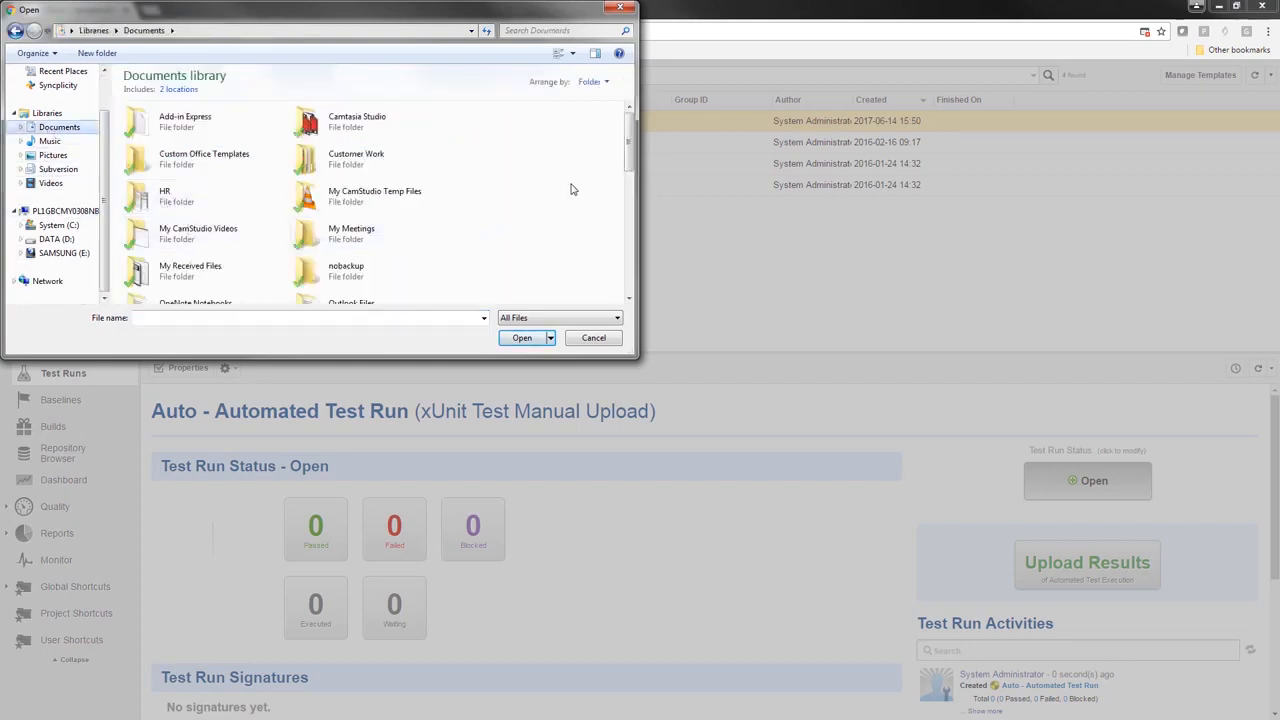
{"action": "scroll", "coordinate": [628, 150], "scroll_direction": "down", "scroll_amount": 2}
{"action": "double_click", "coordinate": [185, 265]}
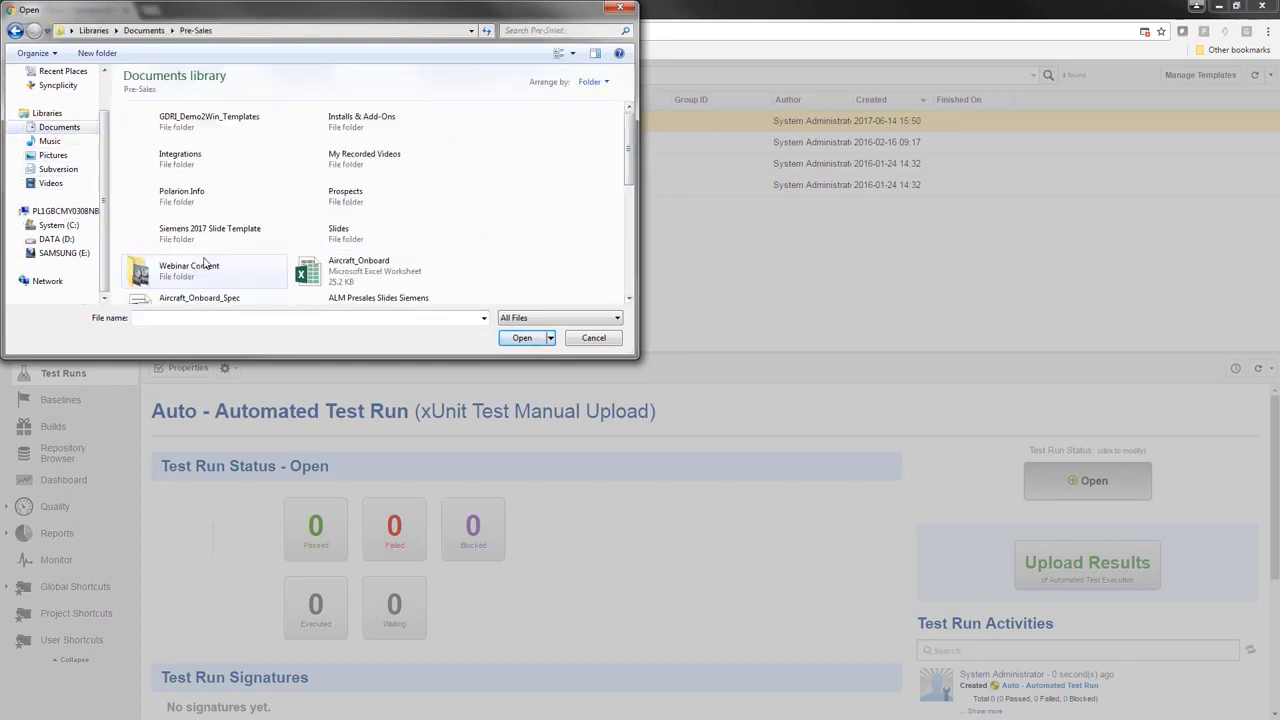
{"action": "scroll", "coordinate": [588, 260], "scroll_direction": "down", "scroll_amount": 5}
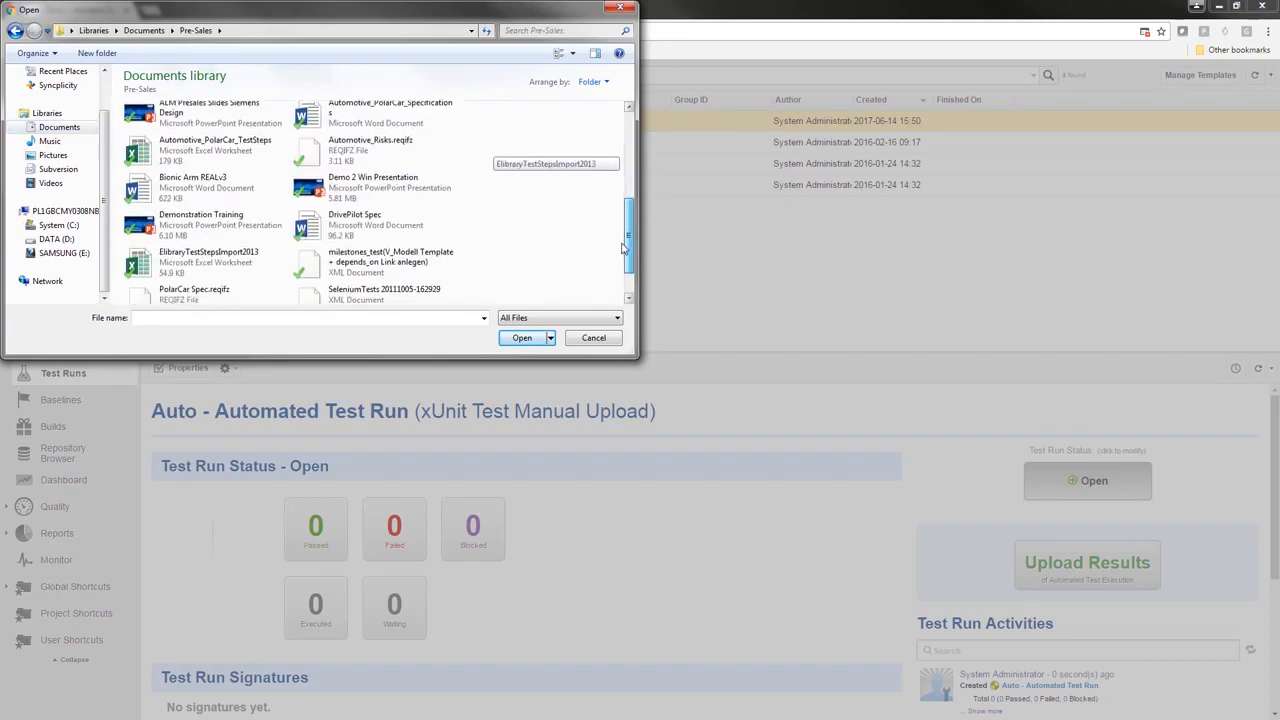
{"action": "left_click", "coordinate": [356, 278]}
{"action": "left_click", "coordinate": [521, 340]}
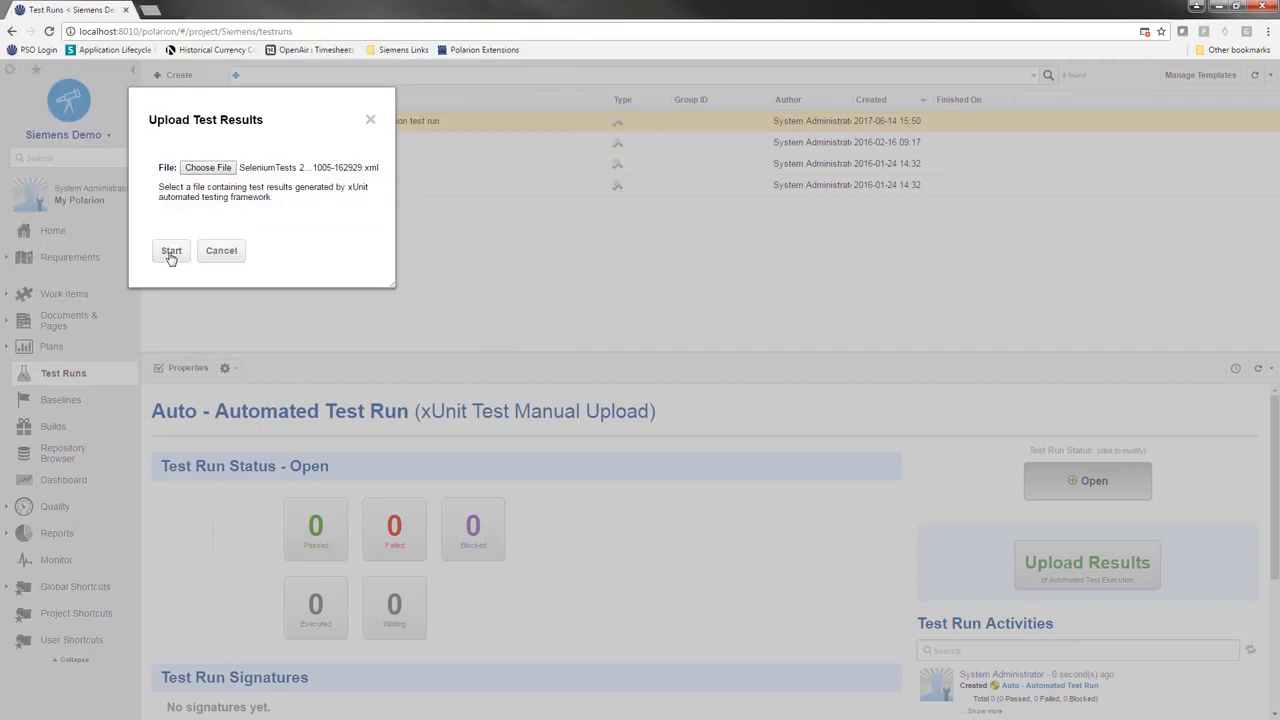
{"action": "left_click", "coordinate": [171, 256]}
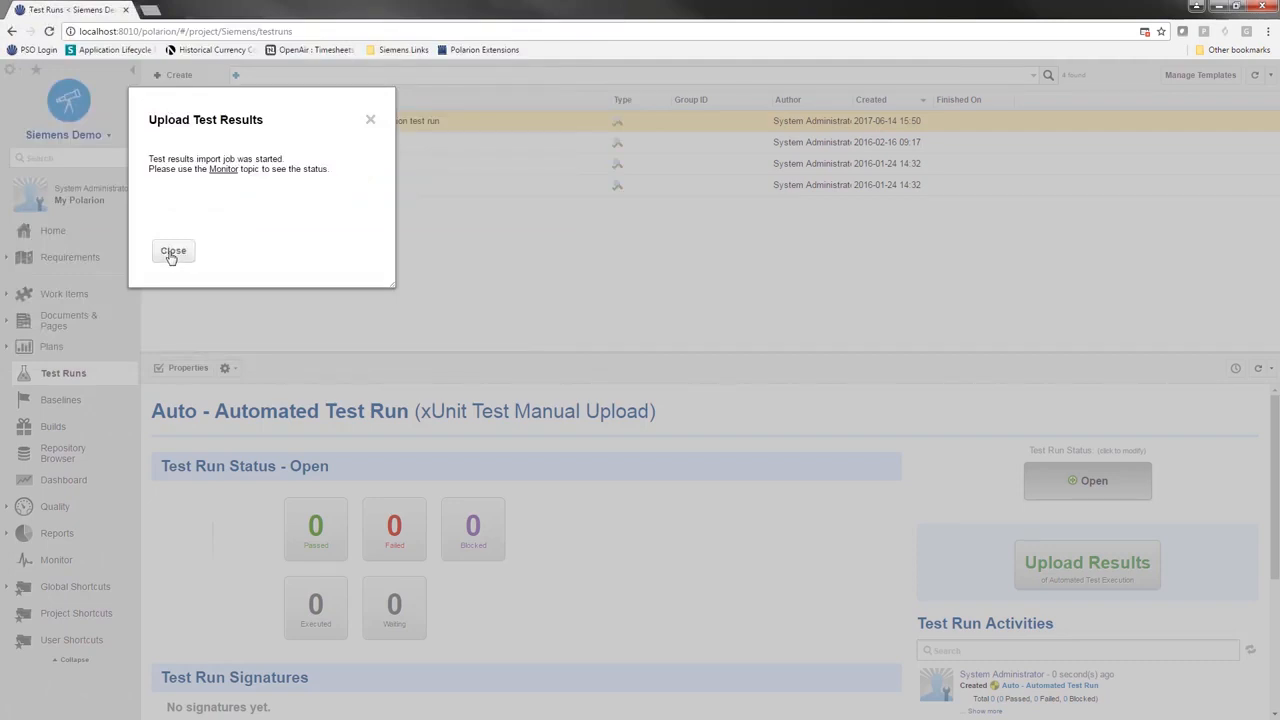
{"action": "left_click", "coordinate": [171, 256]}
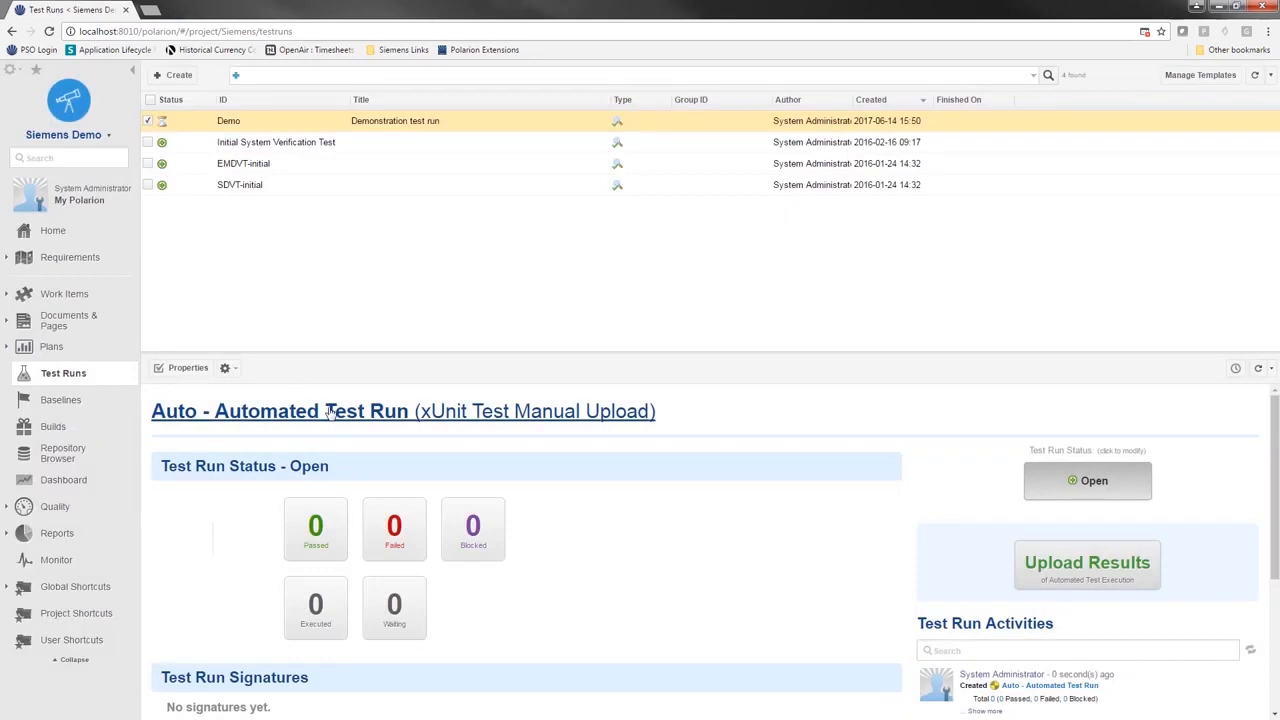
{"action": "left_click", "coordinate": [1258, 368]}
Step: Open failed test case SIEM-713 under Problems Reported, then its linked defect SIEM-714
{"action": "scroll", "coordinate": [701, 484], "scroll_direction": "down", "scroll_amount": 1}
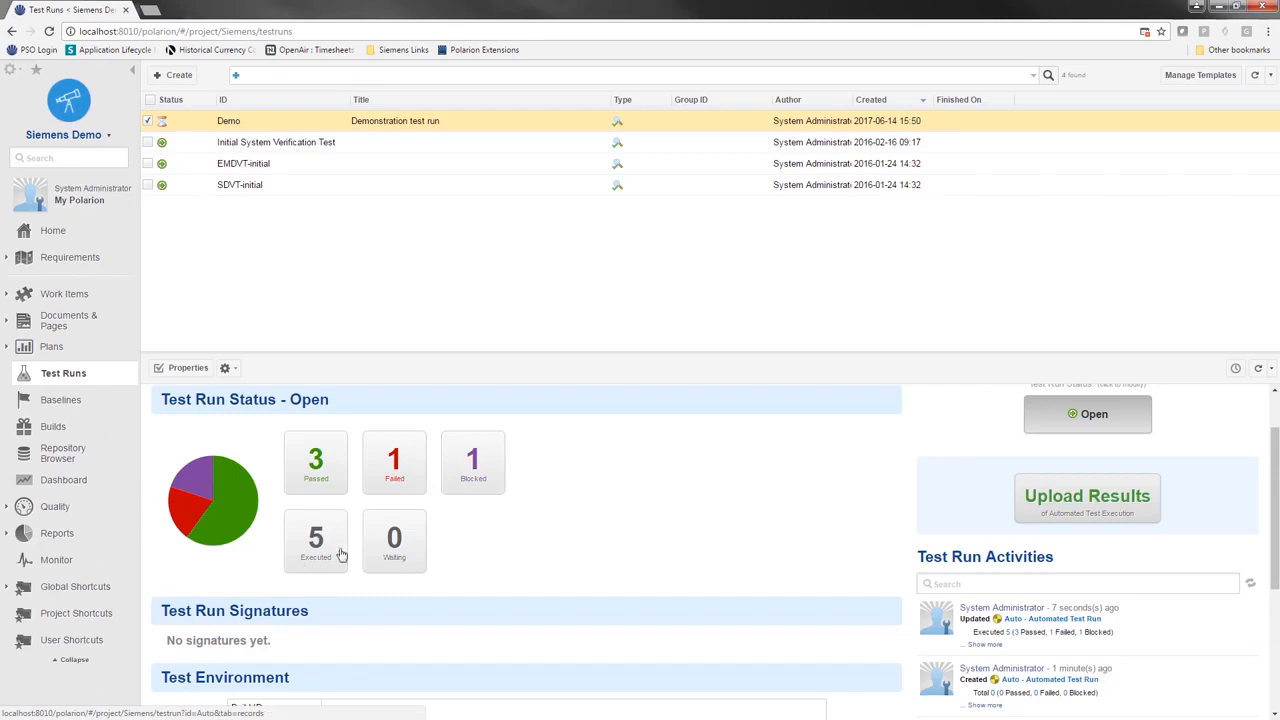
{"action": "scroll", "coordinate": [560, 522], "scroll_direction": "down", "scroll_amount": 3}
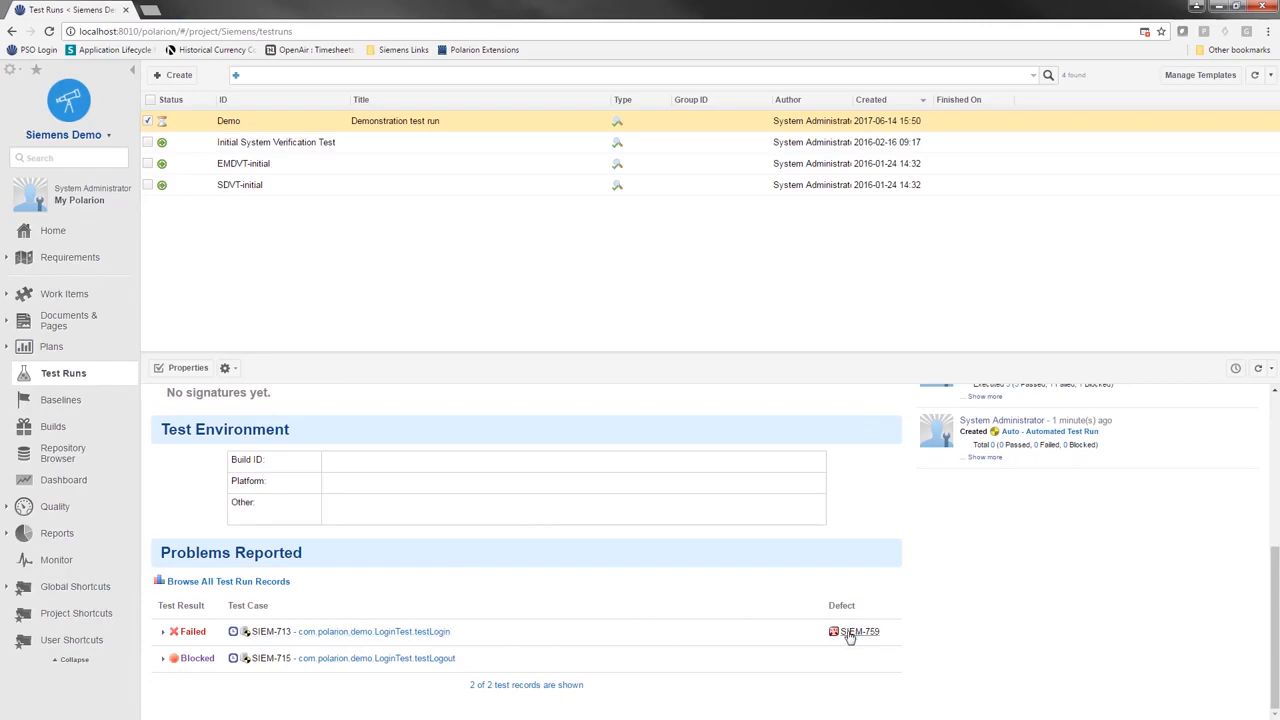
{"action": "left_click", "coordinate": [348, 633]}
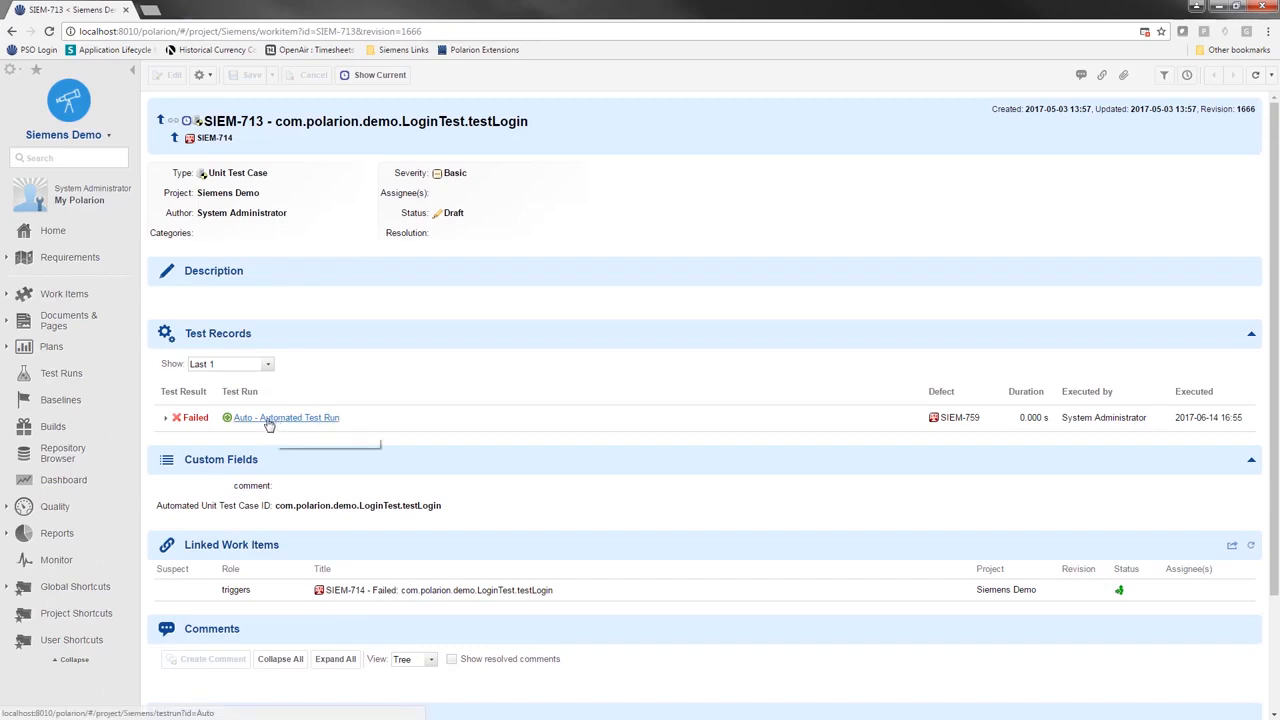
{"action": "left_click", "coordinate": [420, 592]}
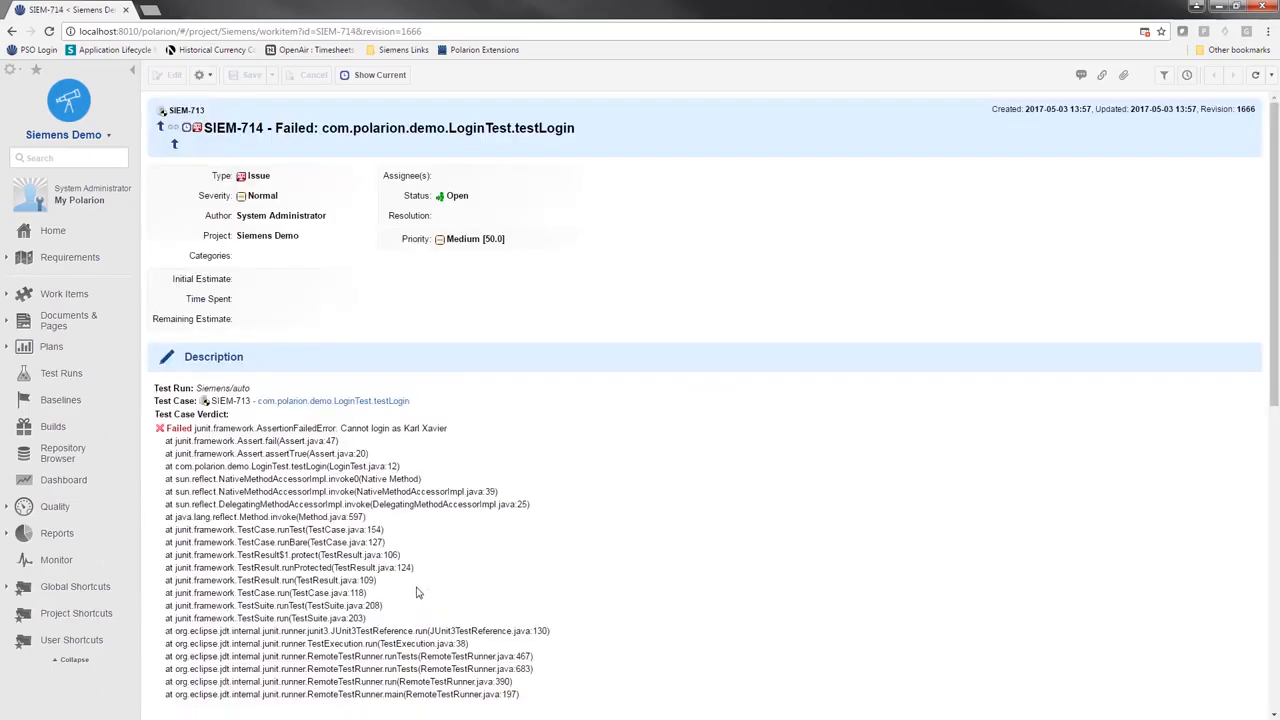
{"action": "scroll", "coordinate": [400, 490], "scroll_direction": "down", "scroll_amount": 1}
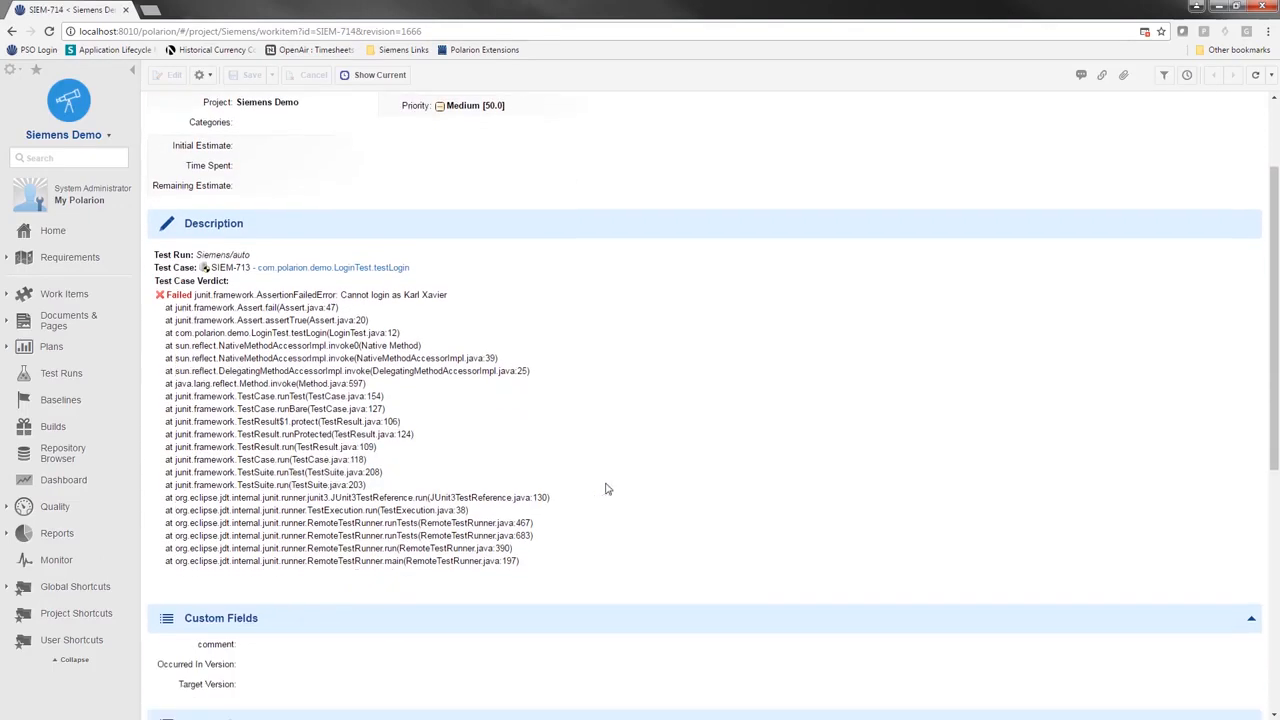